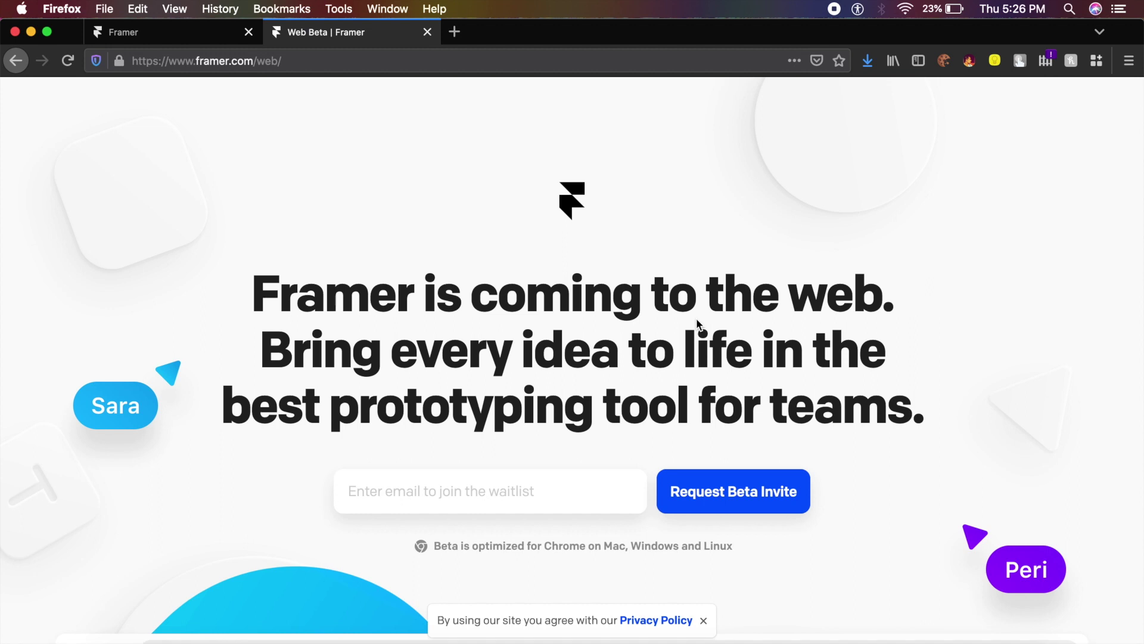
- Scroll down the Framer projects dashboard to browse the recent projects
{"action": "scroll", "coordinate": [699, 325], "scroll_direction": "down", "scroll_amount": 2}
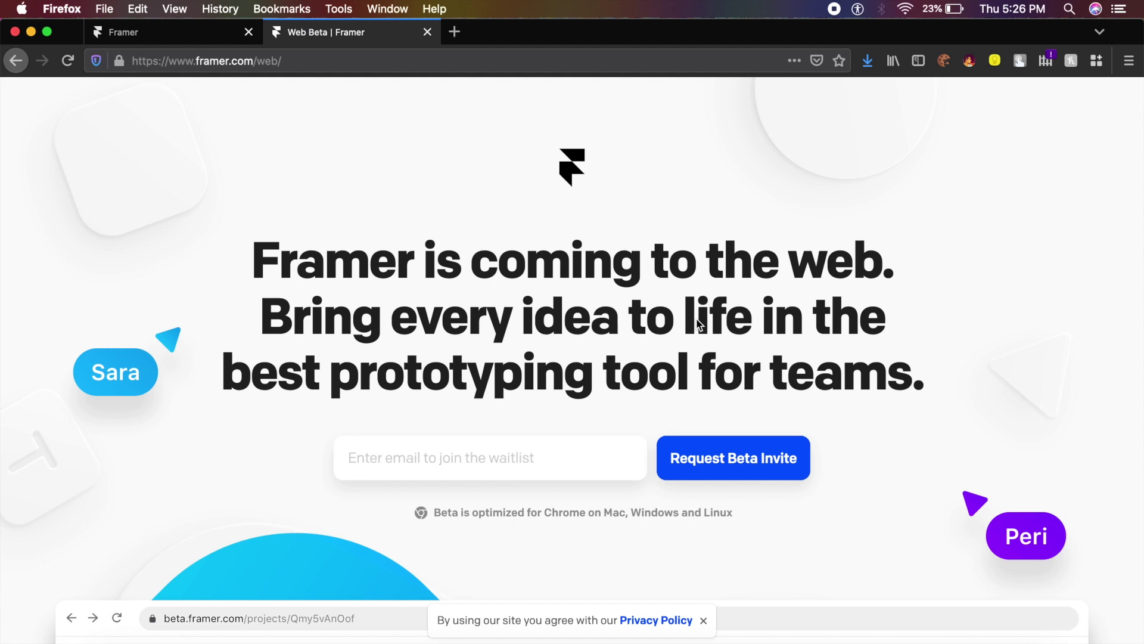
{"action": "scroll", "coordinate": [698, 325], "scroll_direction": "down", "scroll_amount": 3}
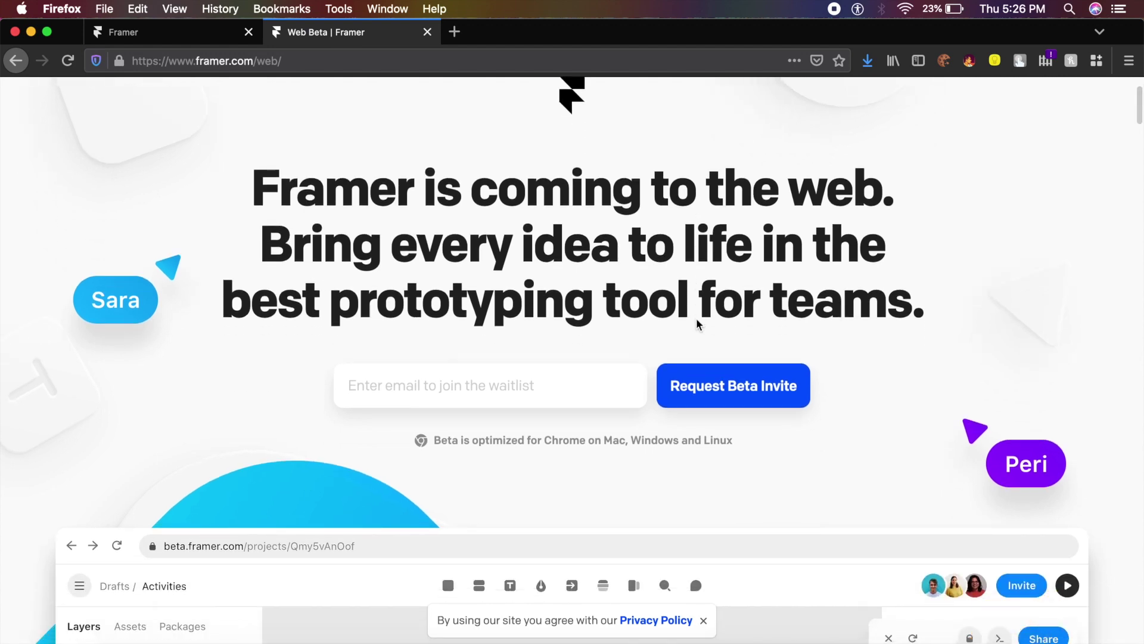
{"action": "scroll", "coordinate": [698, 325], "scroll_direction": "down", "scroll_amount": 8}
{"action": "scroll", "coordinate": [697, 324], "scroll_direction": "down", "scroll_amount": 5}
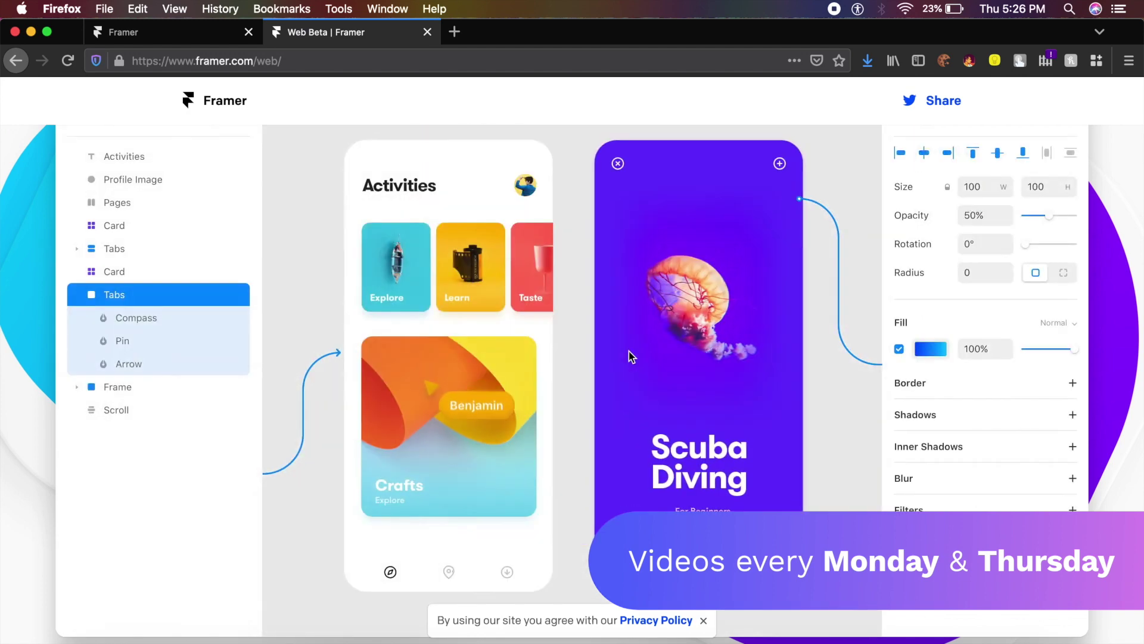
{"action": "scroll", "coordinate": [630, 356], "scroll_direction": "down", "scroll_amount": 5}
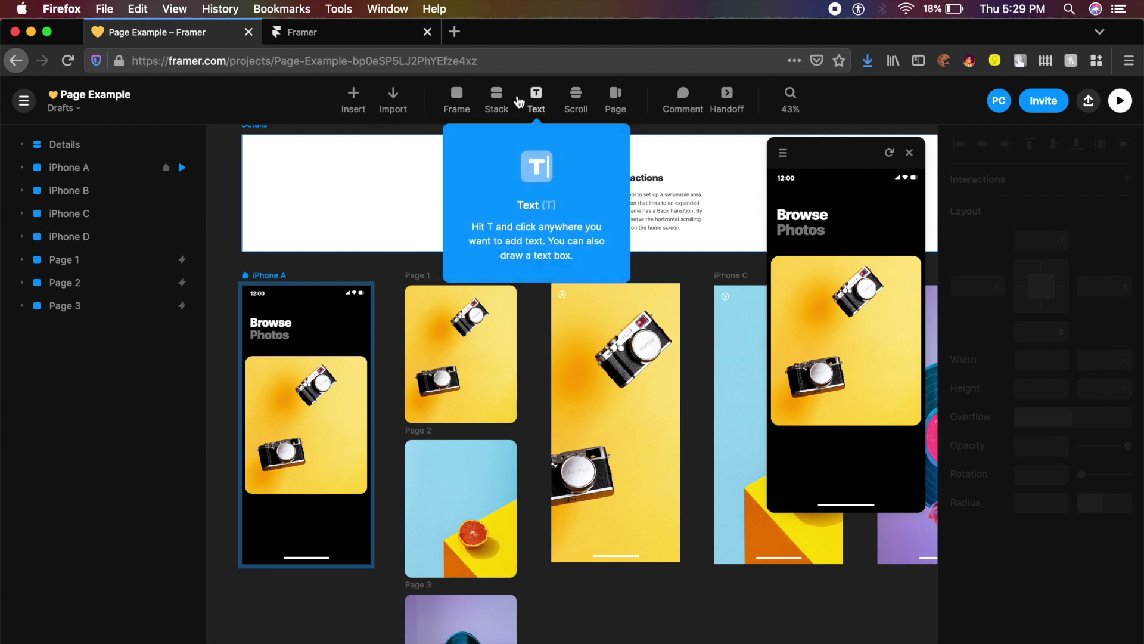
- Switch the canvas to comment mode
{"action": "left_click", "coordinate": [697, 113]}
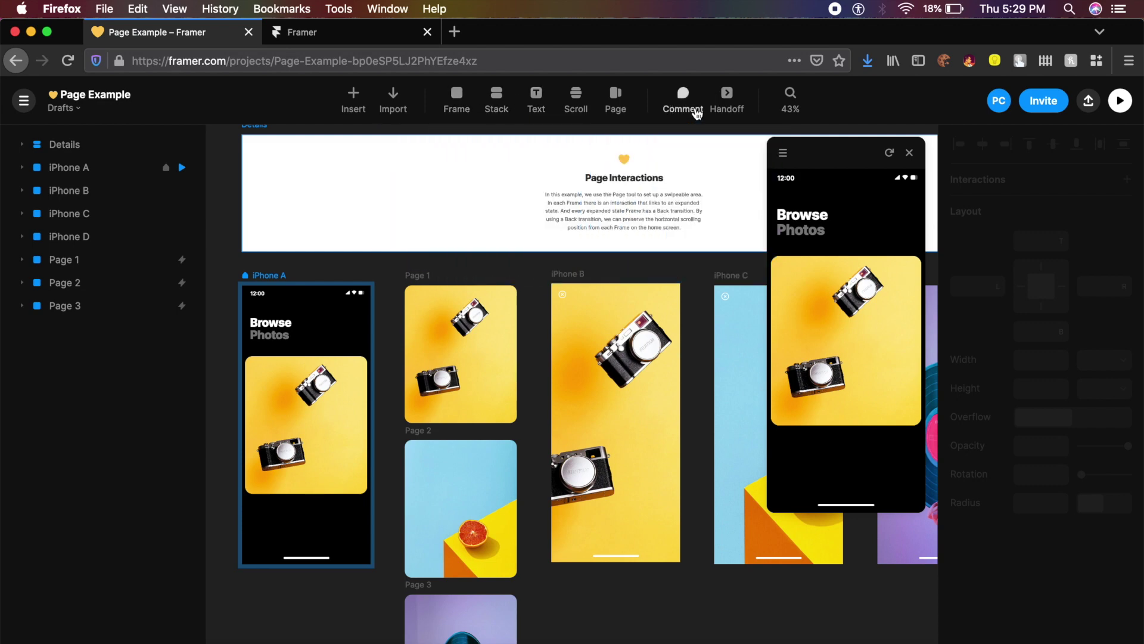
- Post the comment 'HEY I LOVE THIS!' on the Details frame, then enter Handoff mode
{"action": "left_click", "coordinate": [496, 207]}
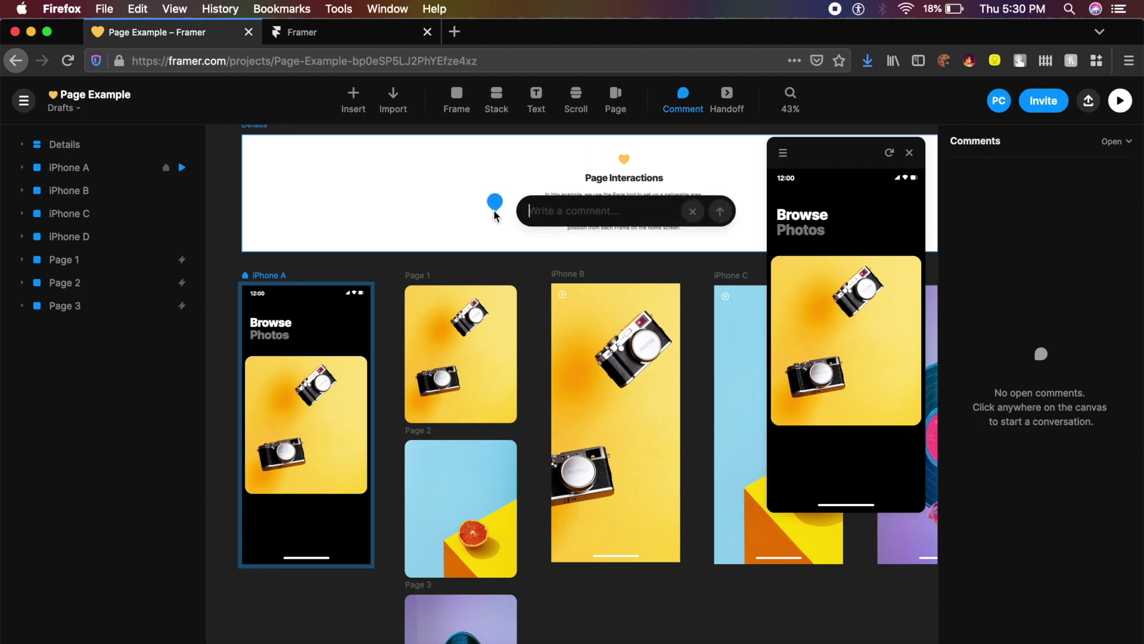
{"action": "type", "text": "H"}
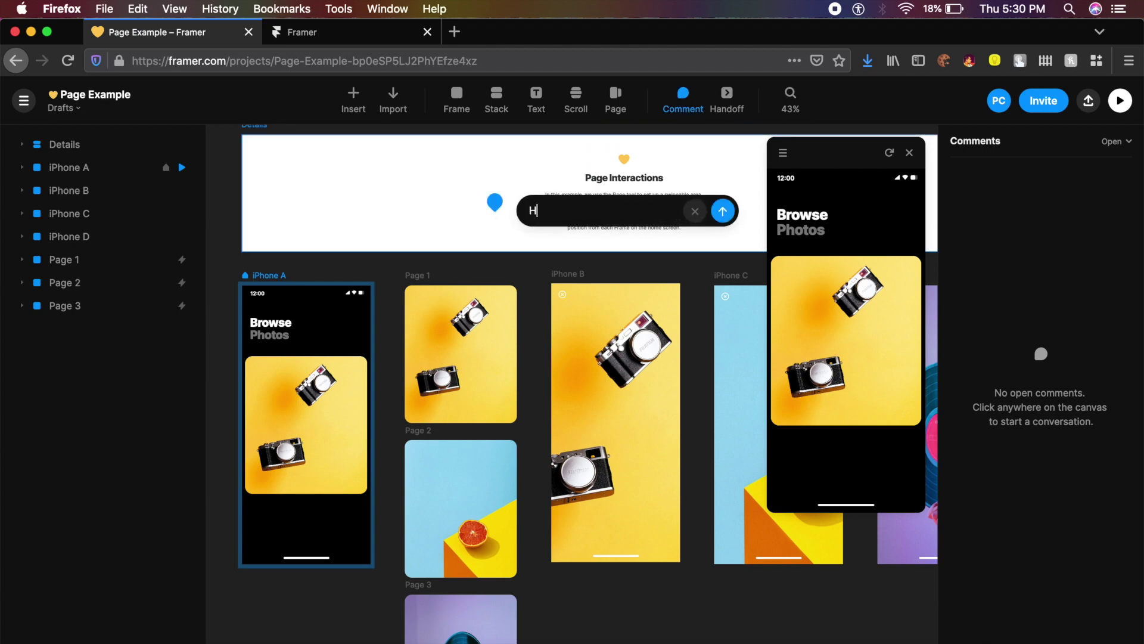
{"action": "type", "text": "EY I LOVE THIS!"}
{"action": "key", "text": "Return"}
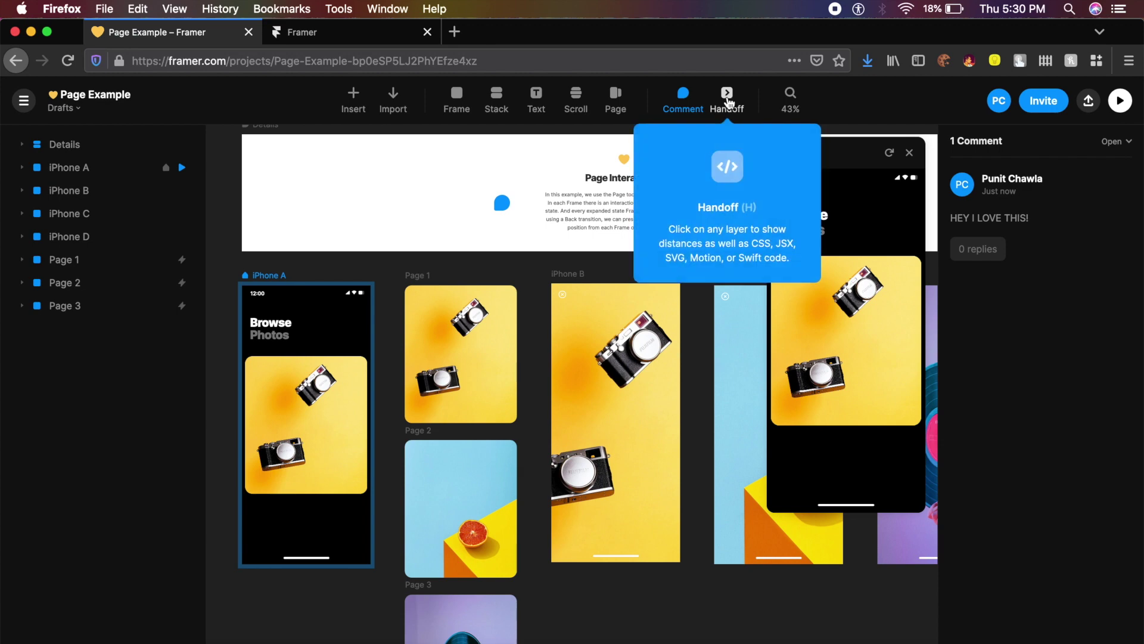
{"action": "left_click", "coordinate": [727, 95]}
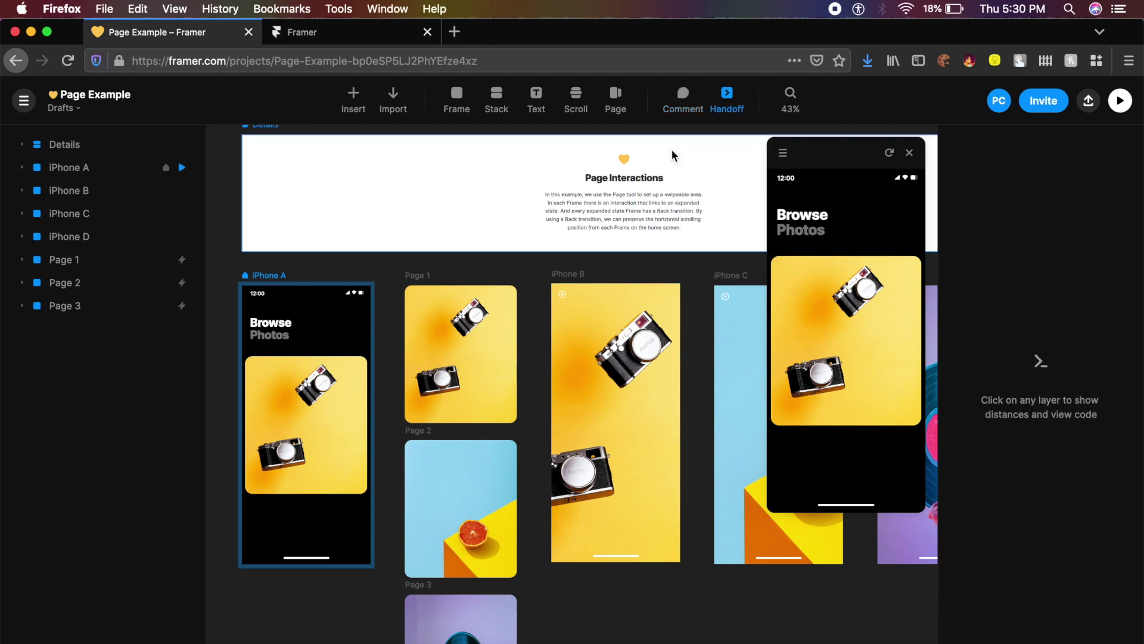
- Inspect the paragraph's CSS and the Page 1 and Page 2 code, then go to Flip Effect
{"action": "left_click", "coordinate": [604, 212]}
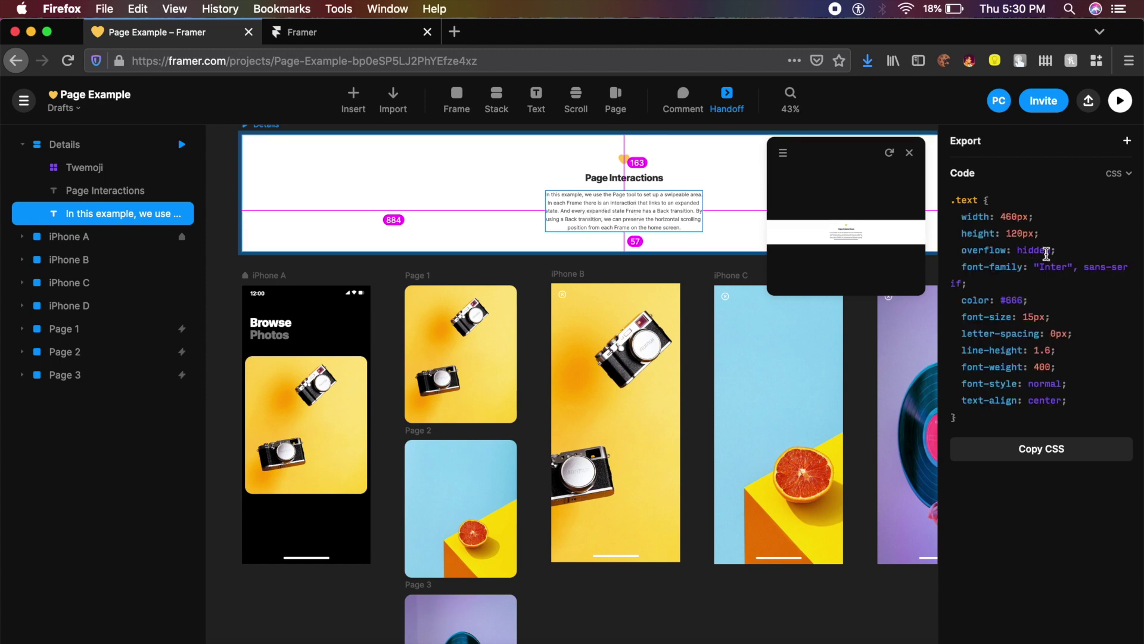
{"action": "left_click", "coordinate": [1041, 453]}
{"action": "scroll", "coordinate": [584, 238], "scroll_direction": "down", "scroll_amount": 2}
{"action": "left_click", "coordinate": [471, 275]}
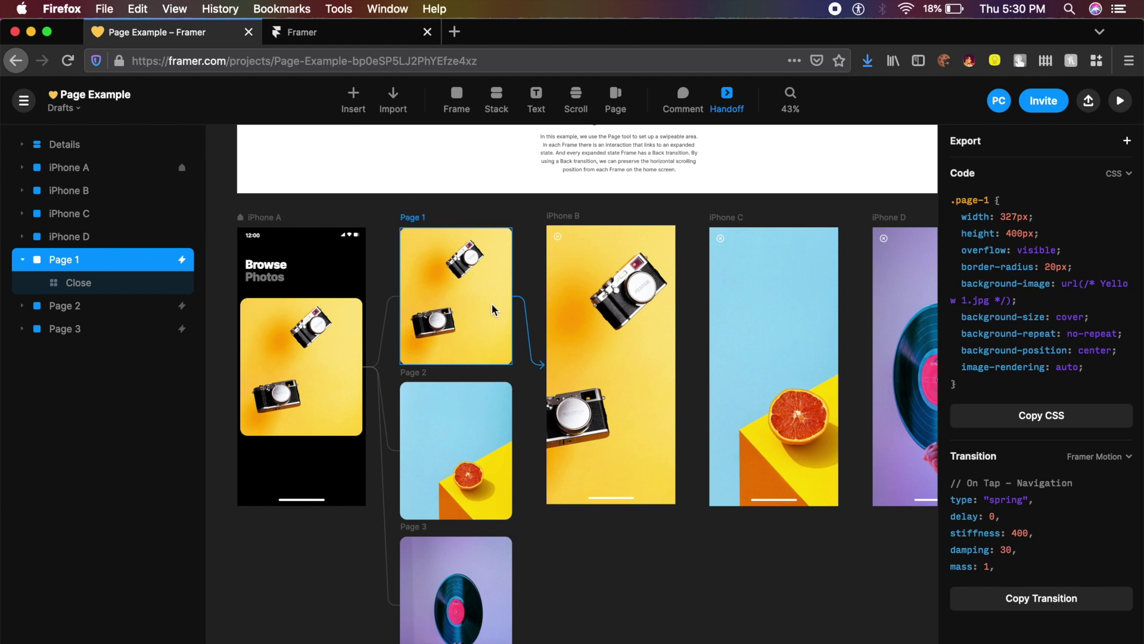
{"action": "left_click", "coordinate": [413, 373]}
{"action": "scroll", "coordinate": [334, 241], "scroll_direction": "down", "scroll_amount": 4}
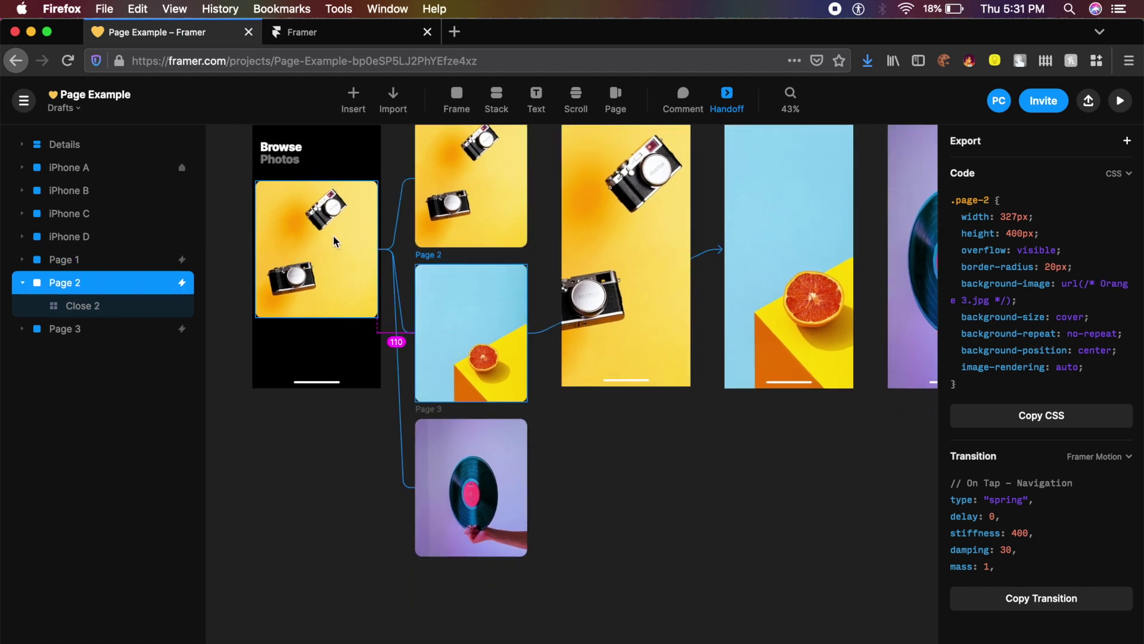
{"action": "scroll", "coordinate": [335, 241], "scroll_direction": "up", "scroll_amount": 2}
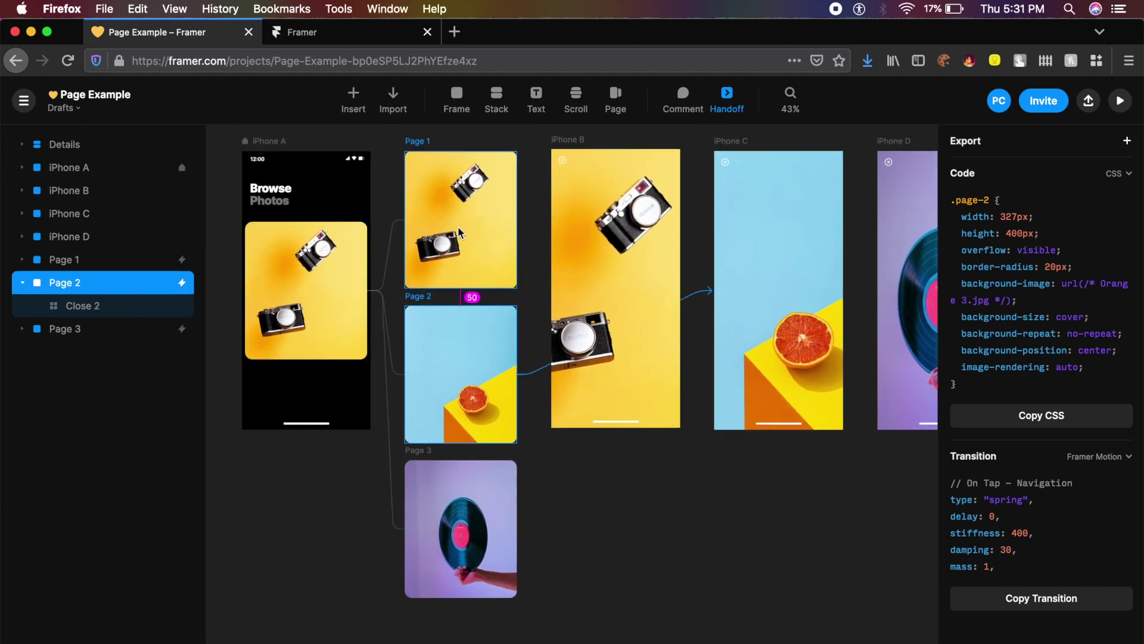
{"action": "key", "text": "ctrl+Tab"}
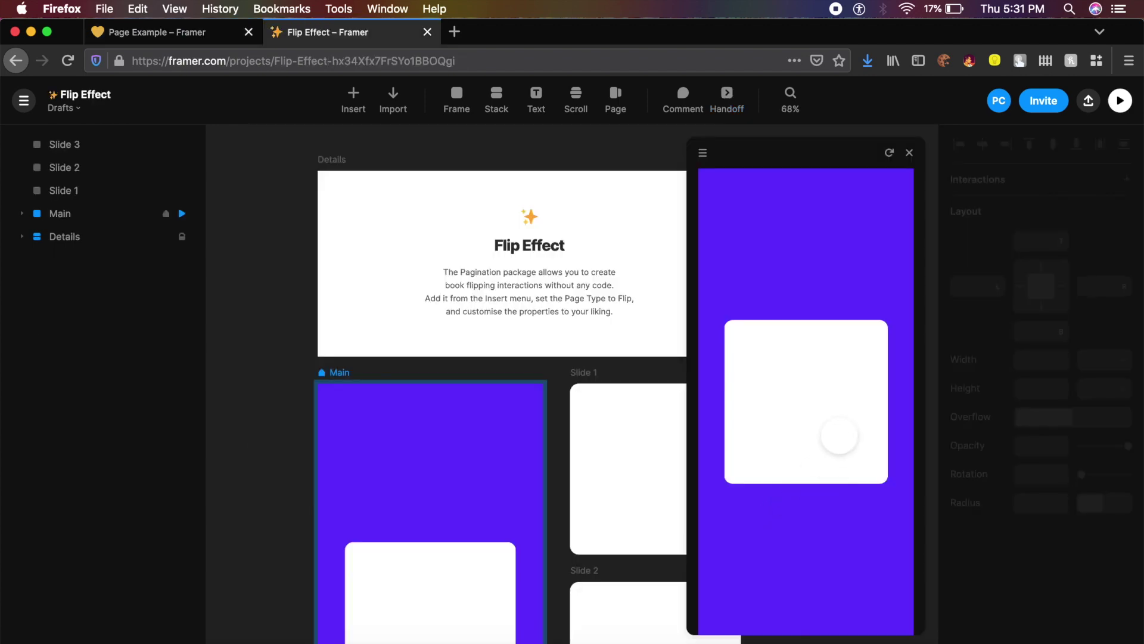
- Swipe the Flip Effect preview card left, back, and left again to flip pages
{"action": "left_click_drag", "start_coordinate": [851, 434], "coordinate": [677, 447]}
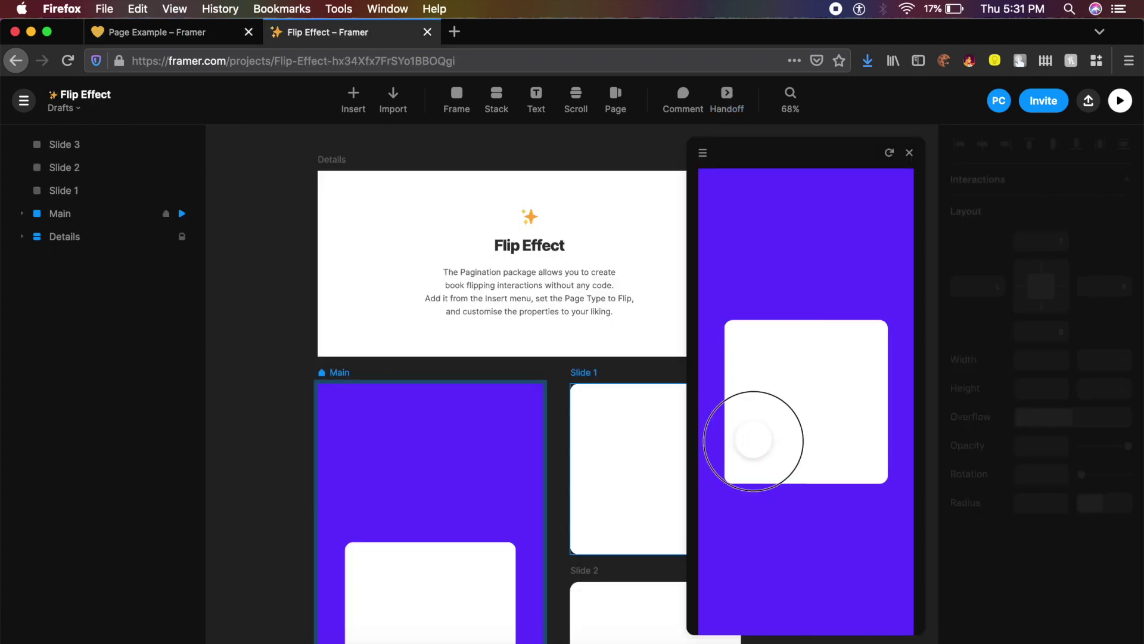
{"action": "mouse_move", "coordinate": [753, 440]}
{"action": "left_mouse_down"}
{"action": "mouse_move", "coordinate": [878, 435]}
{"action": "mouse_move", "coordinate": [774, 439]}
{"action": "mouse_move", "coordinate": [846, 435]}
{"action": "mouse_move", "coordinate": [756, 426]}
{"action": "left_mouse_up"}
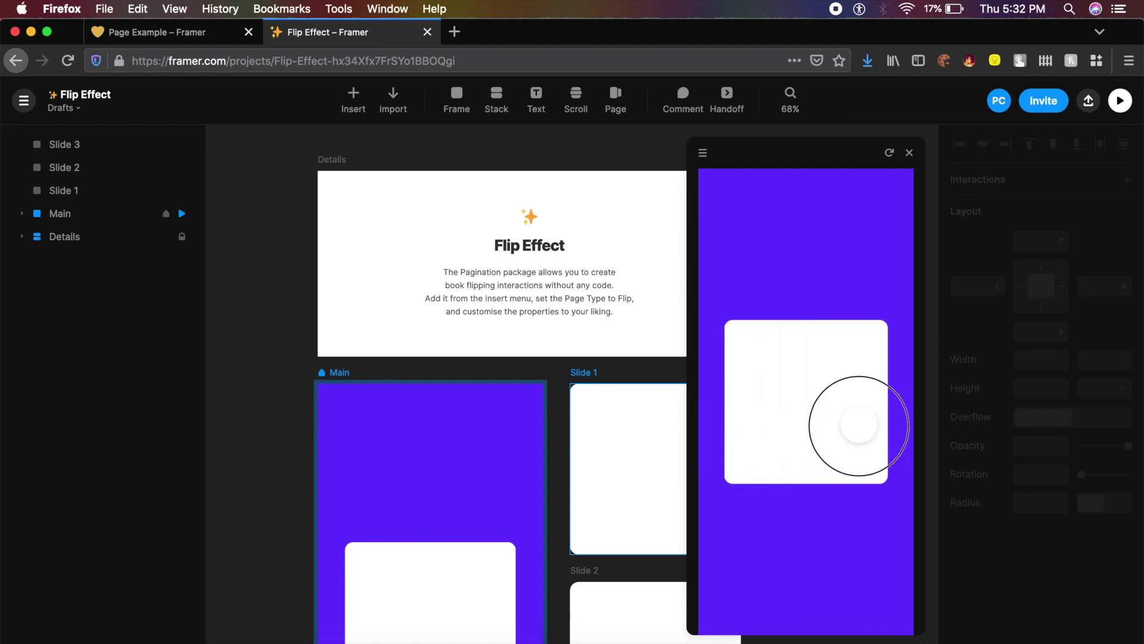
{"action": "left_click_drag", "start_coordinate": [856, 421], "coordinate": [739, 404]}
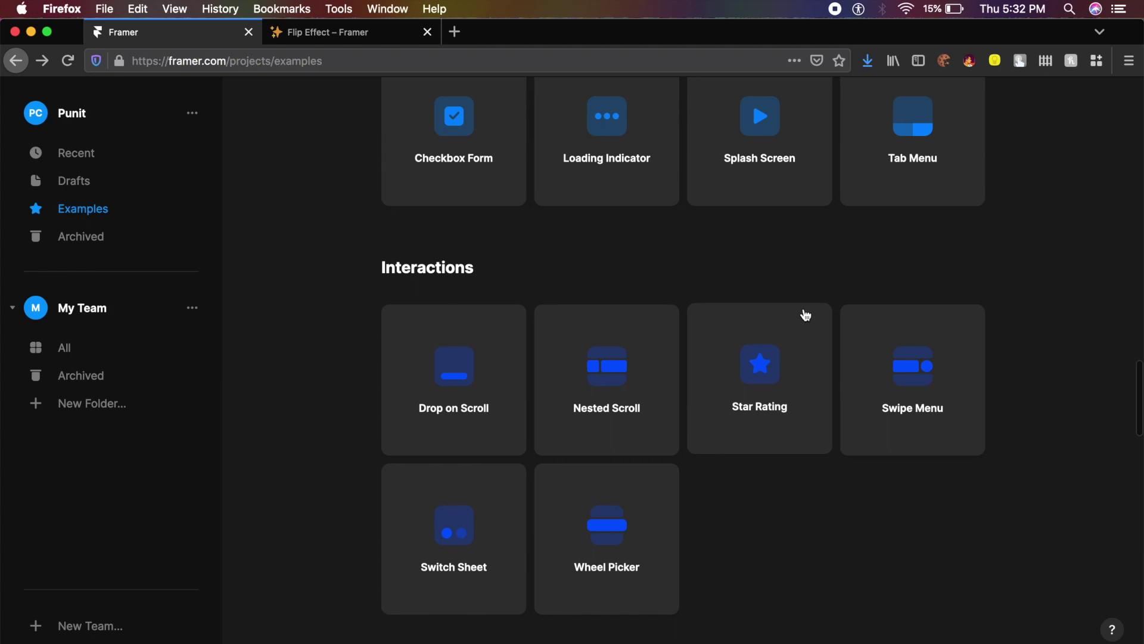
{"action": "scroll", "coordinate": [804, 314], "scroll_direction": "up", "scroll_amount": 3}
- Scroll the Examples gallery down to Interactions and open the Star Rating example
{"action": "scroll", "coordinate": [805, 314], "scroll_direction": "up", "scroll_amount": 15}
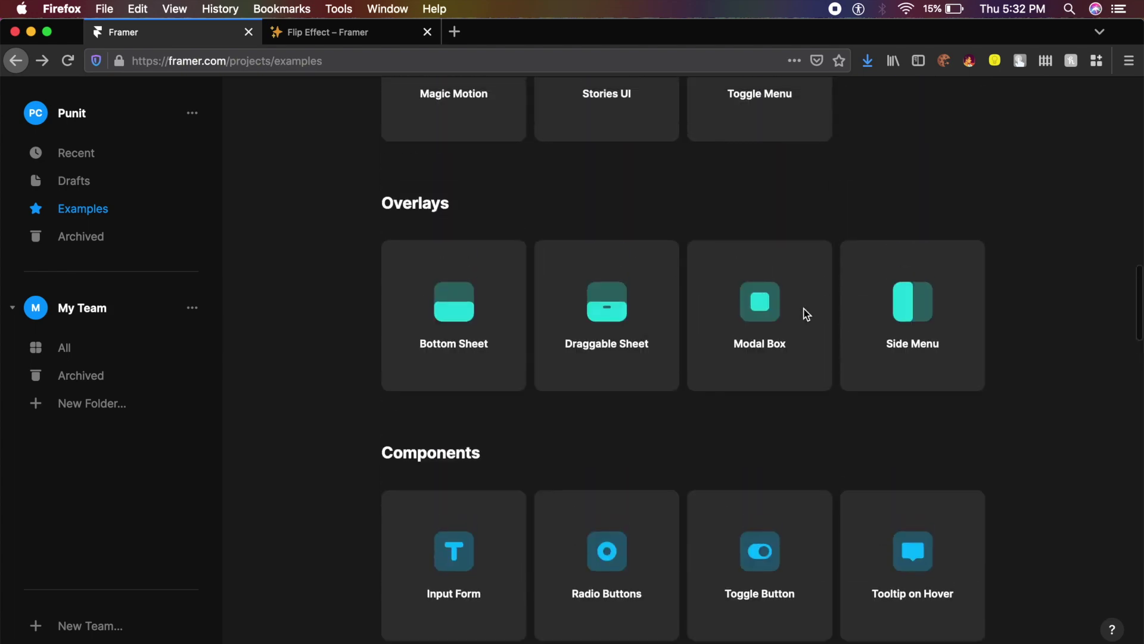
{"action": "scroll", "coordinate": [804, 315], "scroll_direction": "up", "scroll_amount": 2}
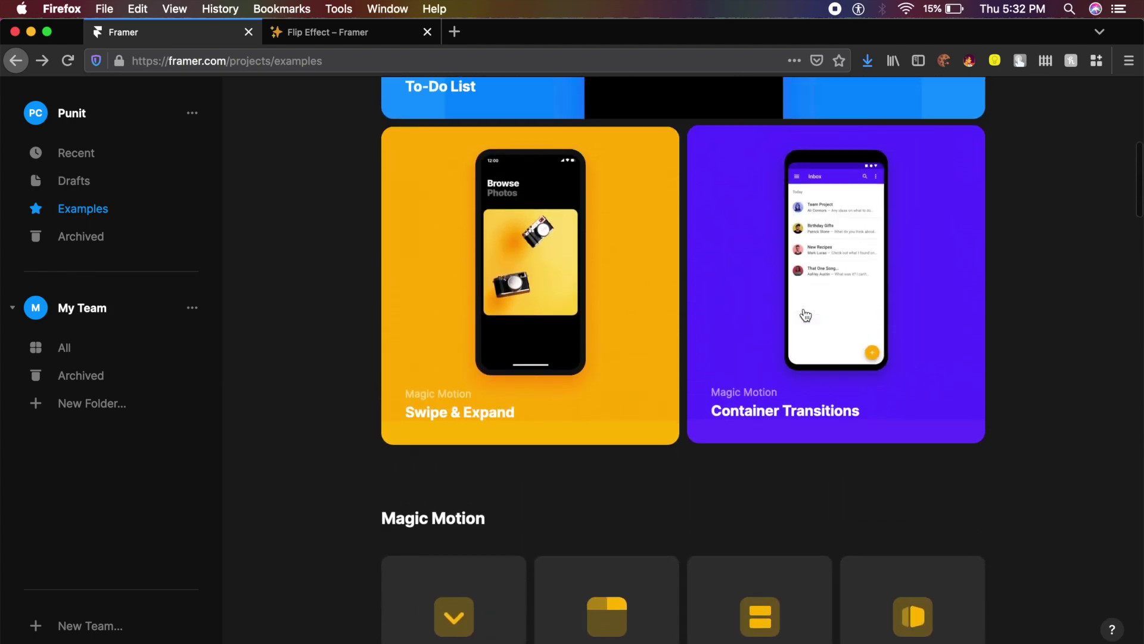
{"action": "scroll", "coordinate": [803, 314], "scroll_direction": "down", "scroll_amount": 8}
{"action": "scroll", "coordinate": [581, 218], "scroll_direction": "up", "scroll_amount": 1}
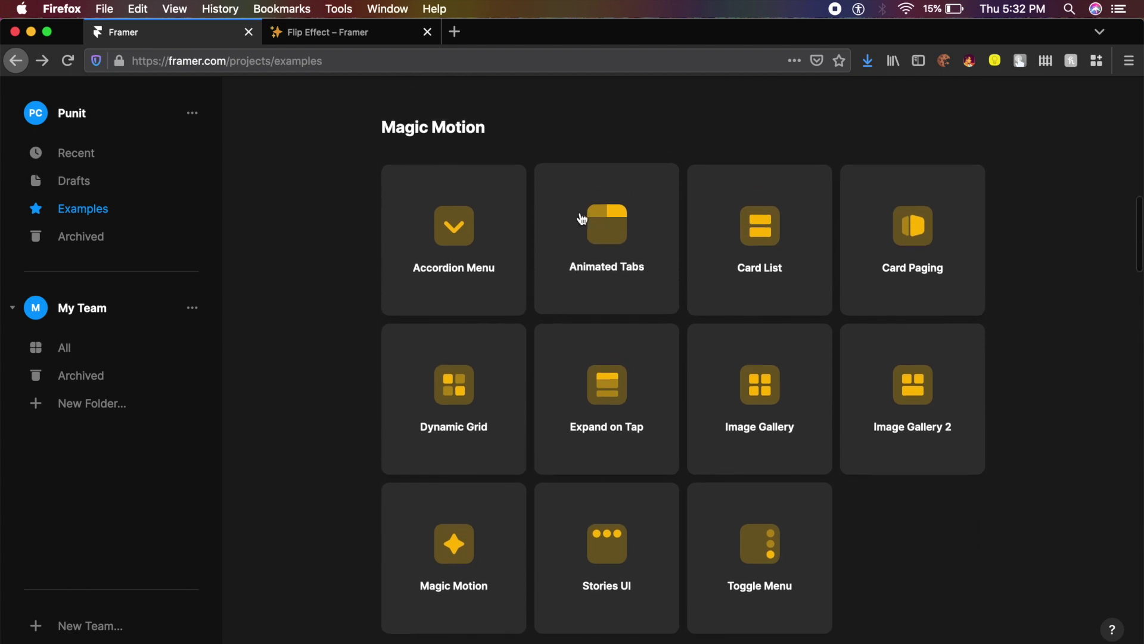
{"action": "scroll", "coordinate": [581, 218], "scroll_direction": "down", "scroll_amount": 6}
{"action": "scroll", "coordinate": [582, 219], "scroll_direction": "down", "scroll_amount": 2}
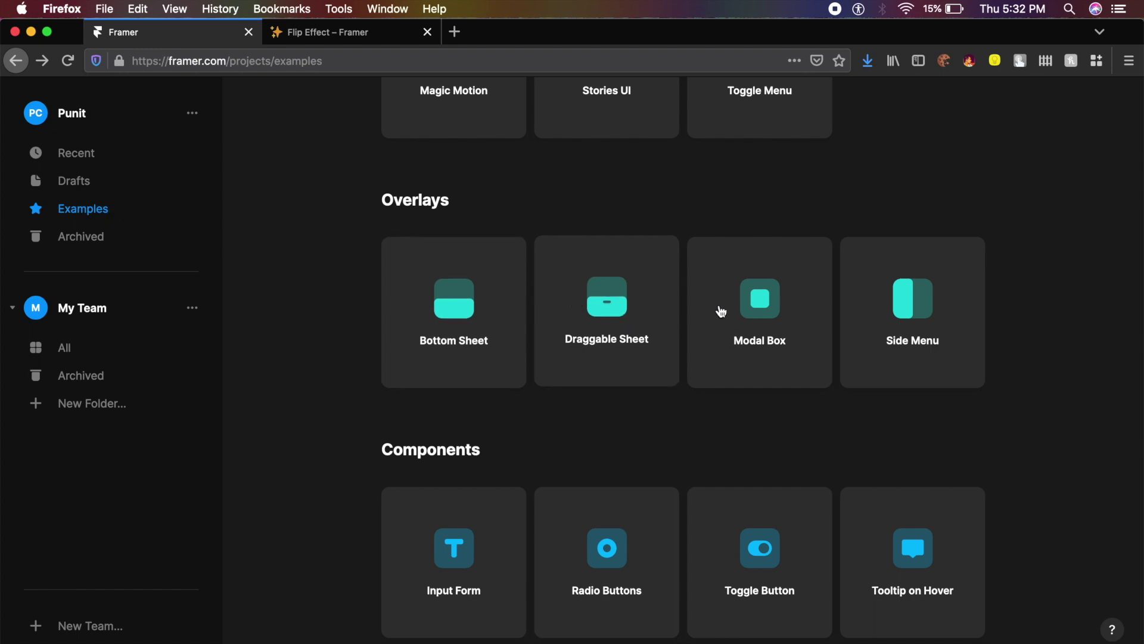
{"action": "scroll", "coordinate": [721, 311], "scroll_direction": "down", "scroll_amount": 7}
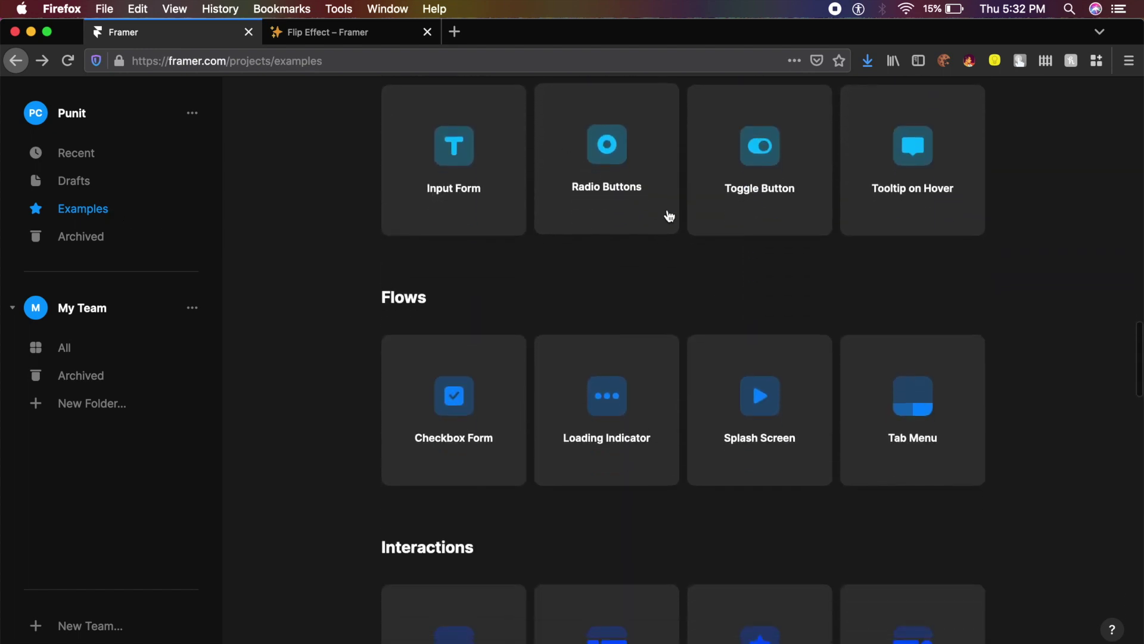
{"action": "scroll", "coordinate": [541, 300], "scroll_direction": "down", "scroll_amount": 5}
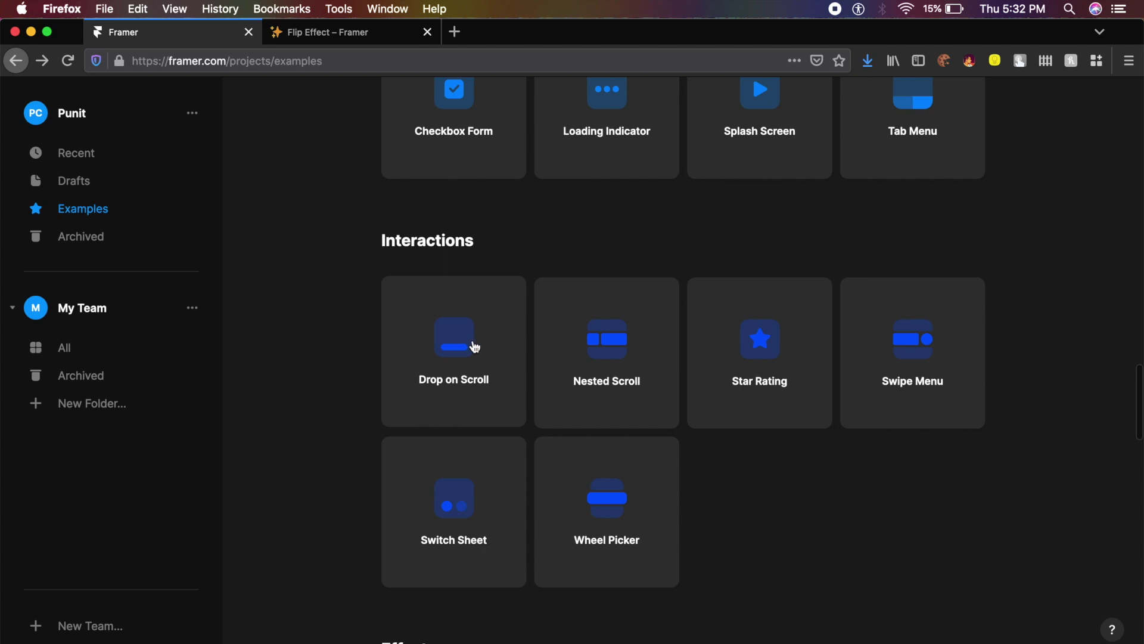
{"action": "scroll", "coordinate": [620, 364], "scroll_direction": "down", "scroll_amount": 1}
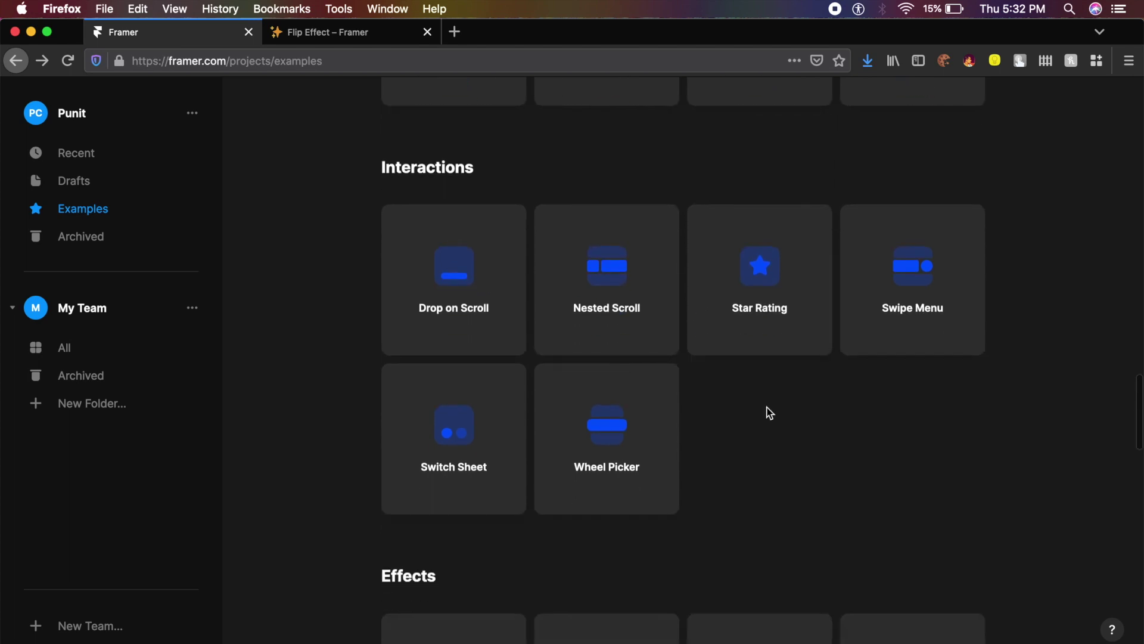
{"action": "left_click", "coordinate": [749, 308]}
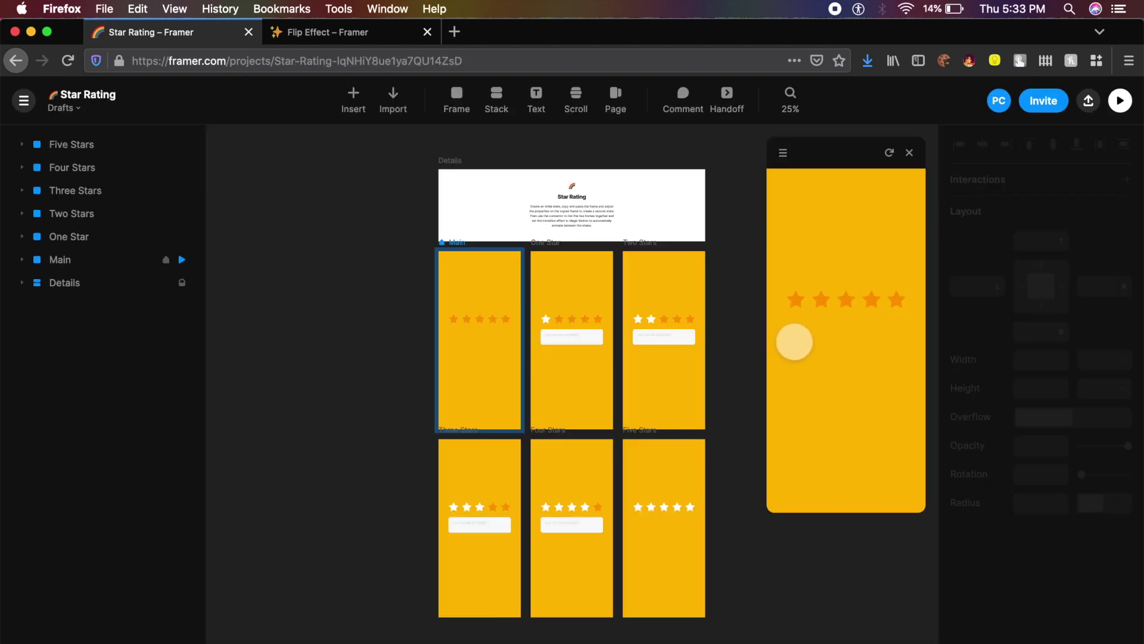
- Click the preview stars in turn, raising the rating from one to five stars
{"action": "left_click", "coordinate": [796, 301]}
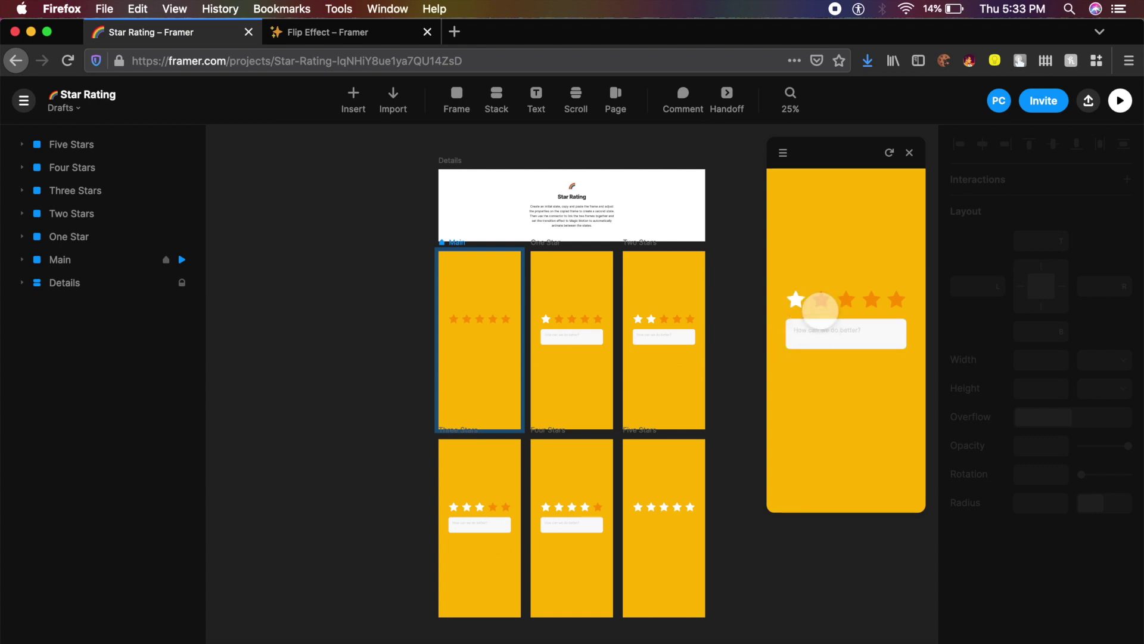
{"action": "left_click", "coordinate": [822, 299]}
{"action": "left_click", "coordinate": [846, 299]}
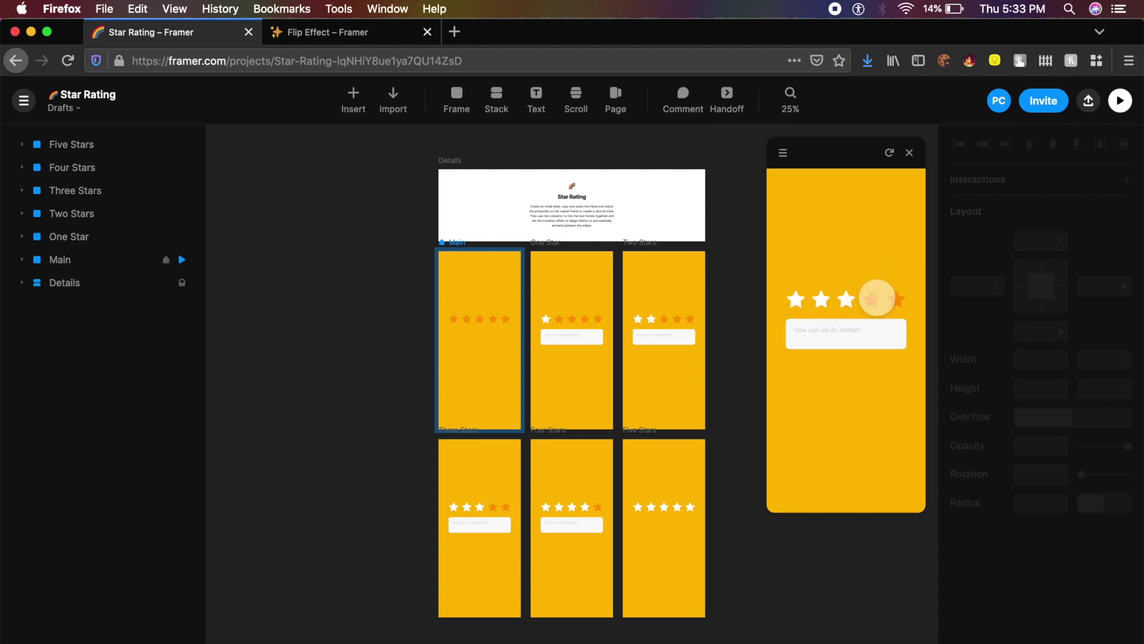
{"action": "left_click", "coordinate": [872, 299]}
{"action": "left_click", "coordinate": [894, 298]}
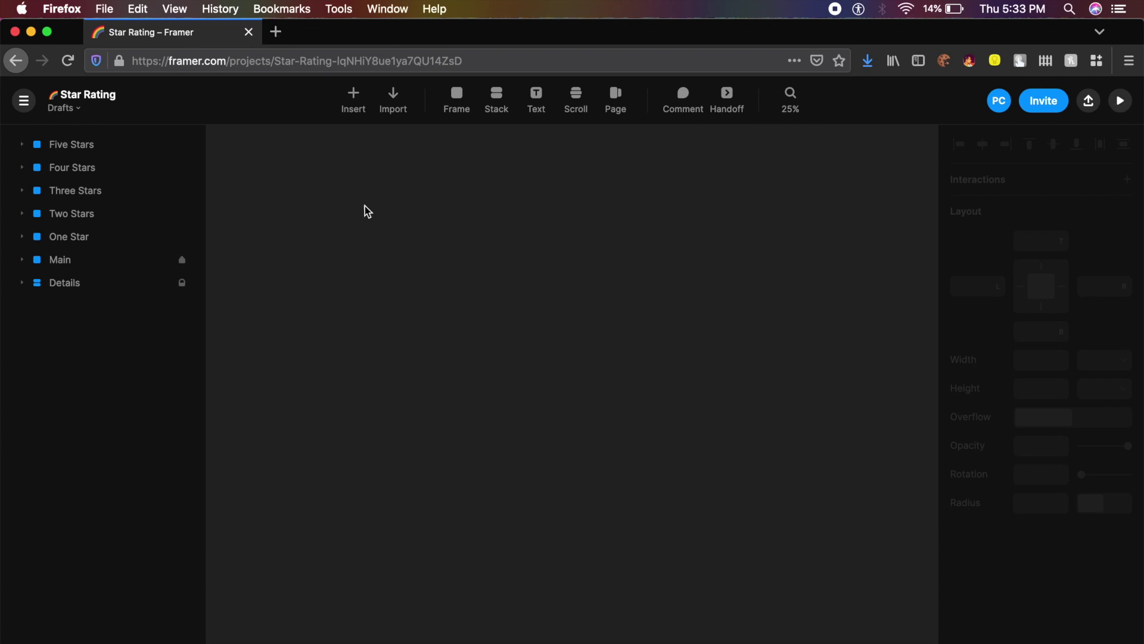
{"action": "left_click", "coordinate": [353, 100]}
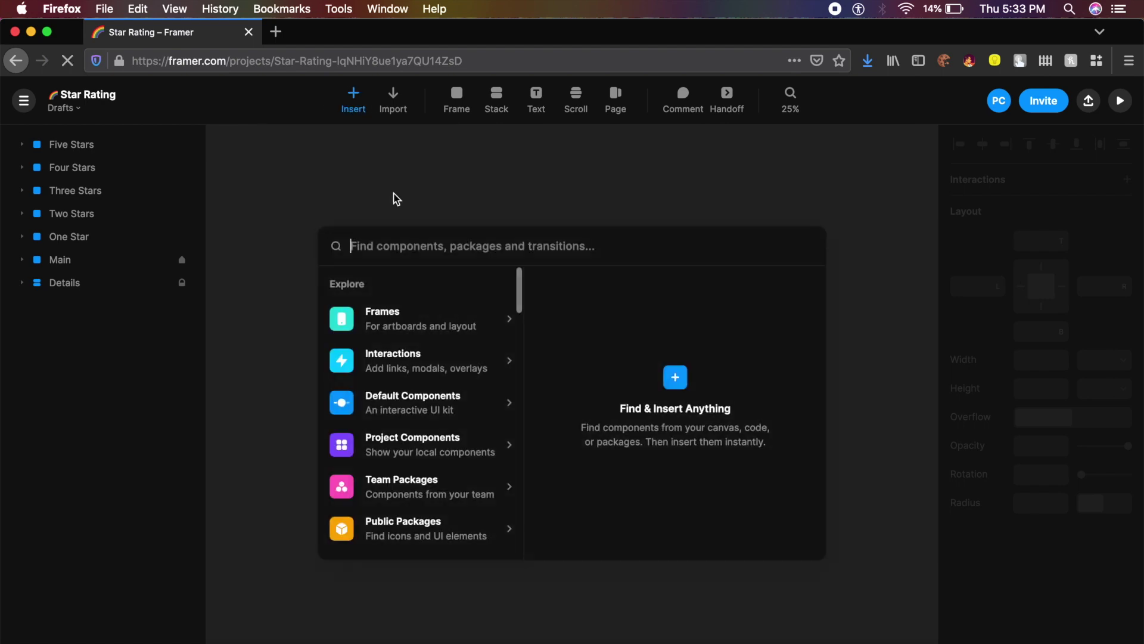
{"action": "scroll", "coordinate": [470, 339], "scroll_direction": "down", "scroll_amount": 5}
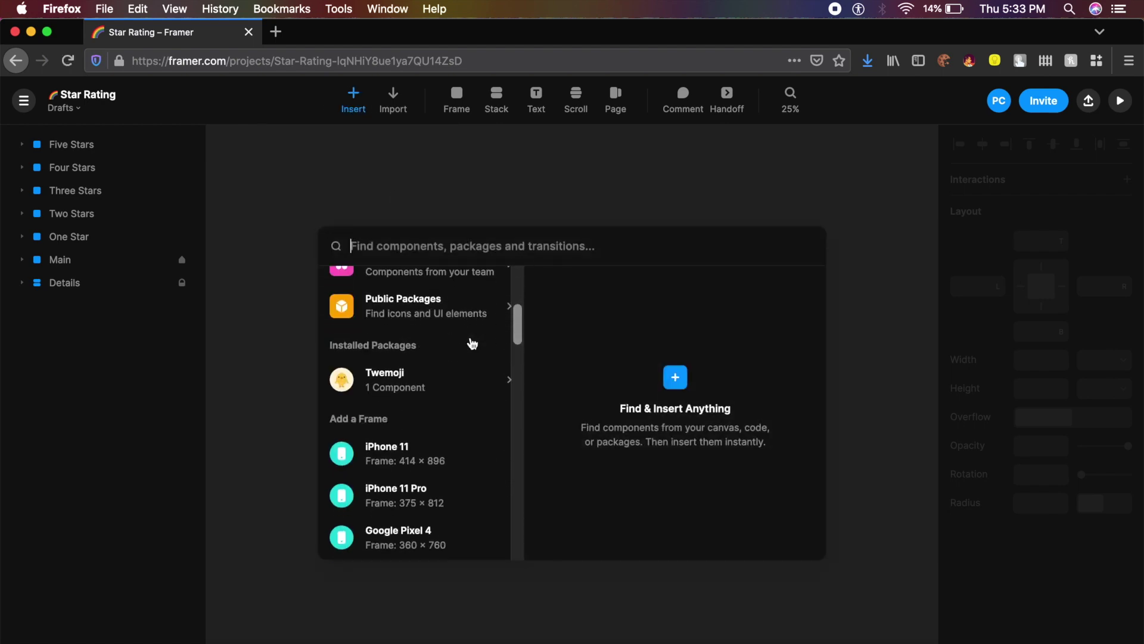
{"action": "scroll", "coordinate": [472, 344], "scroll_direction": "down", "scroll_amount": 12}
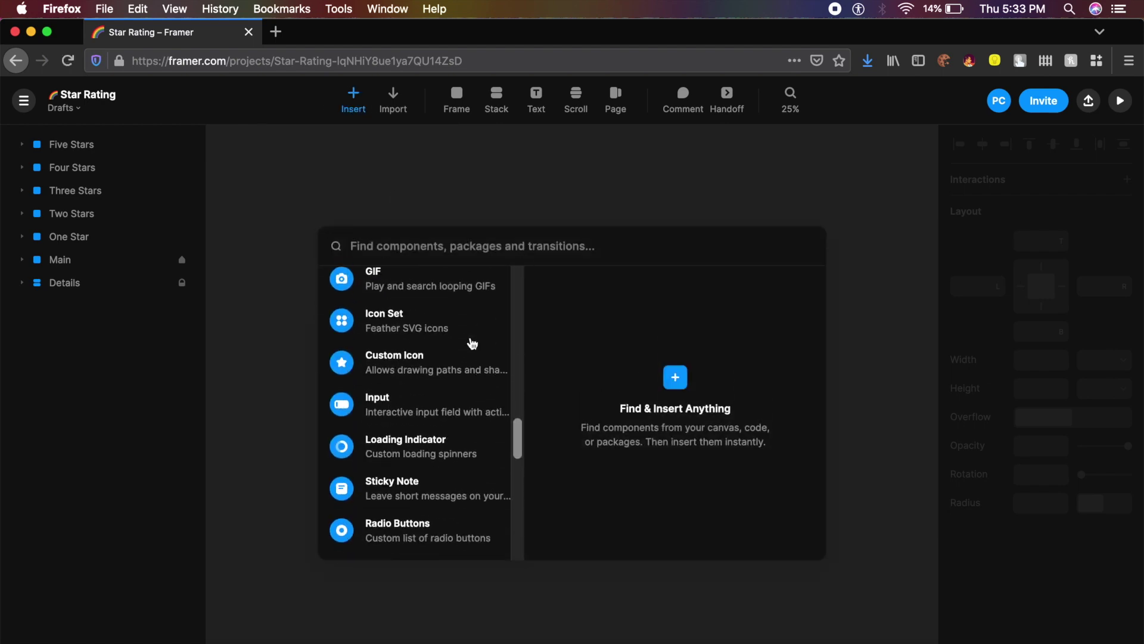
{"action": "scroll", "coordinate": [472, 344], "scroll_direction": "up", "scroll_amount": 15}
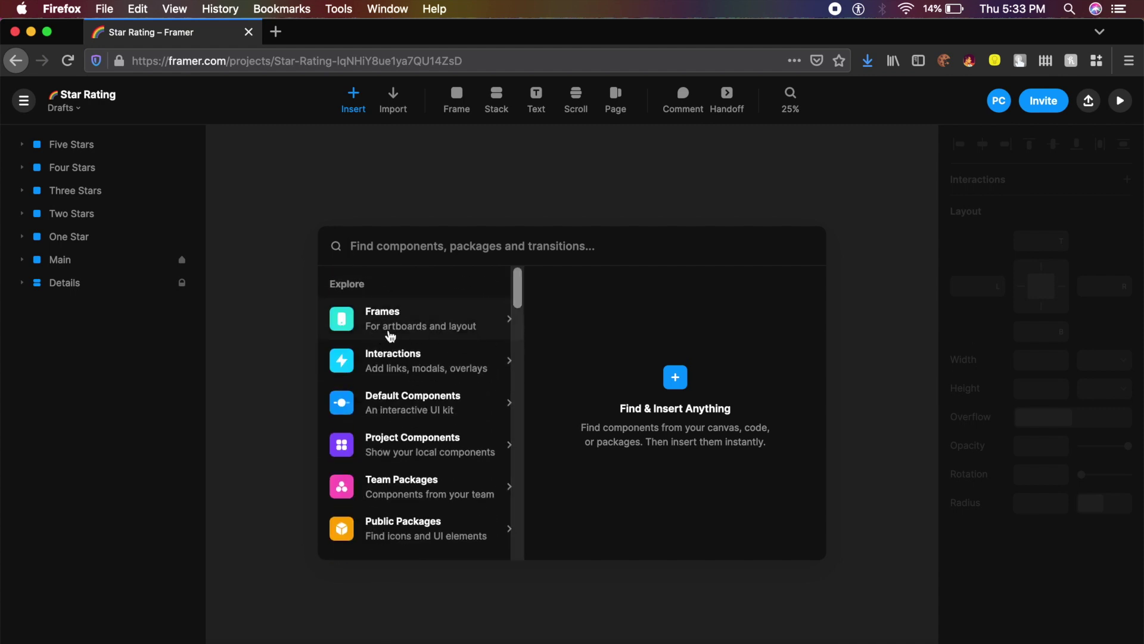
{"action": "scroll", "coordinate": [457, 401], "scroll_direction": "down", "scroll_amount": 3}
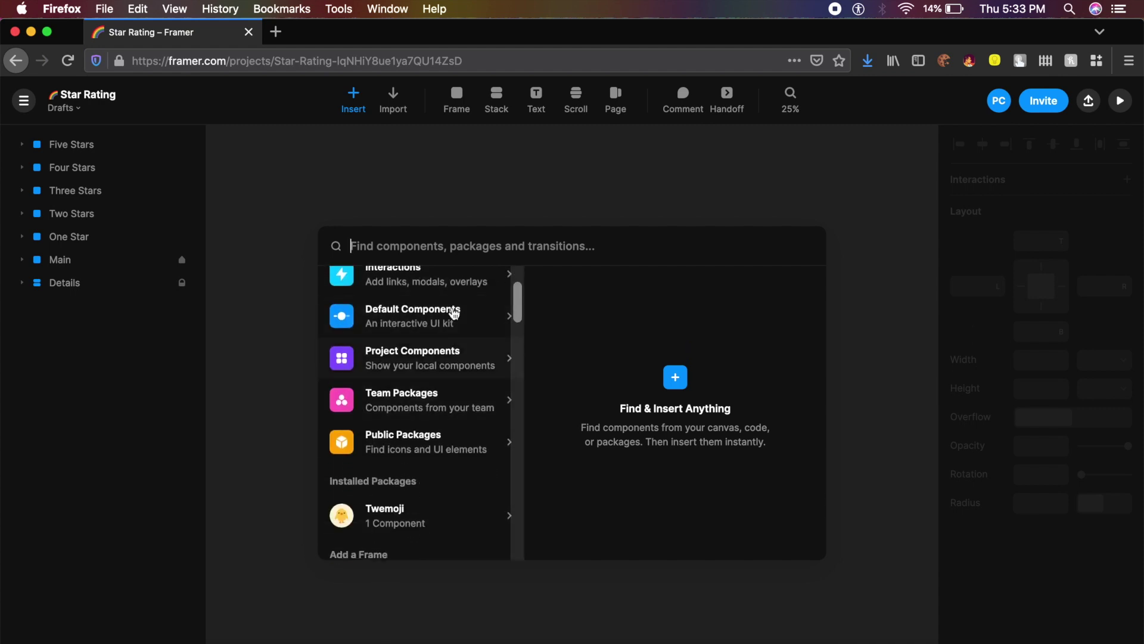
{"action": "scroll", "coordinate": [393, 425], "scroll_direction": "down", "scroll_amount": 3}
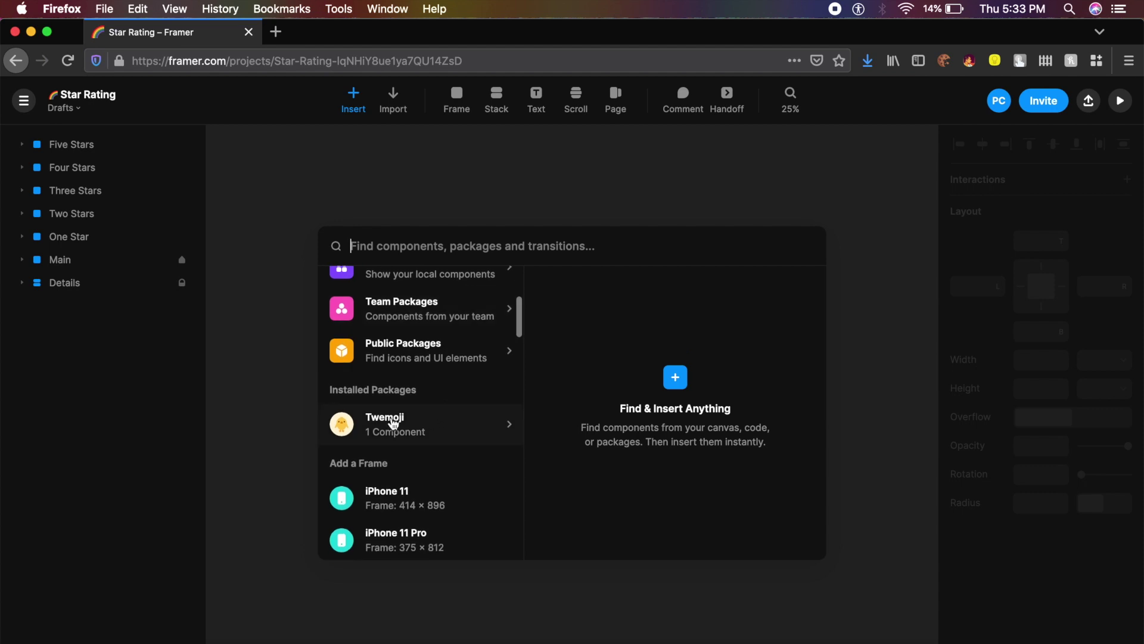
{"action": "scroll", "coordinate": [423, 429], "scroll_direction": "down", "scroll_amount": 3}
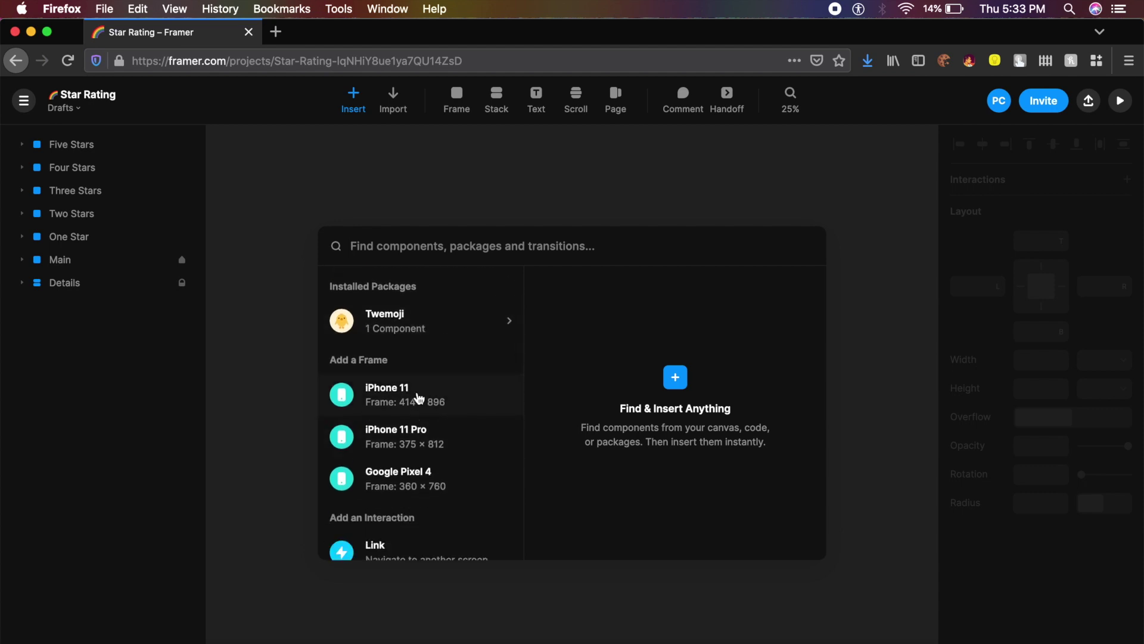
{"action": "scroll", "coordinate": [419, 399], "scroll_direction": "down", "scroll_amount": 6}
{"action": "scroll", "coordinate": [425, 420], "scroll_direction": "down", "scroll_amount": 10}
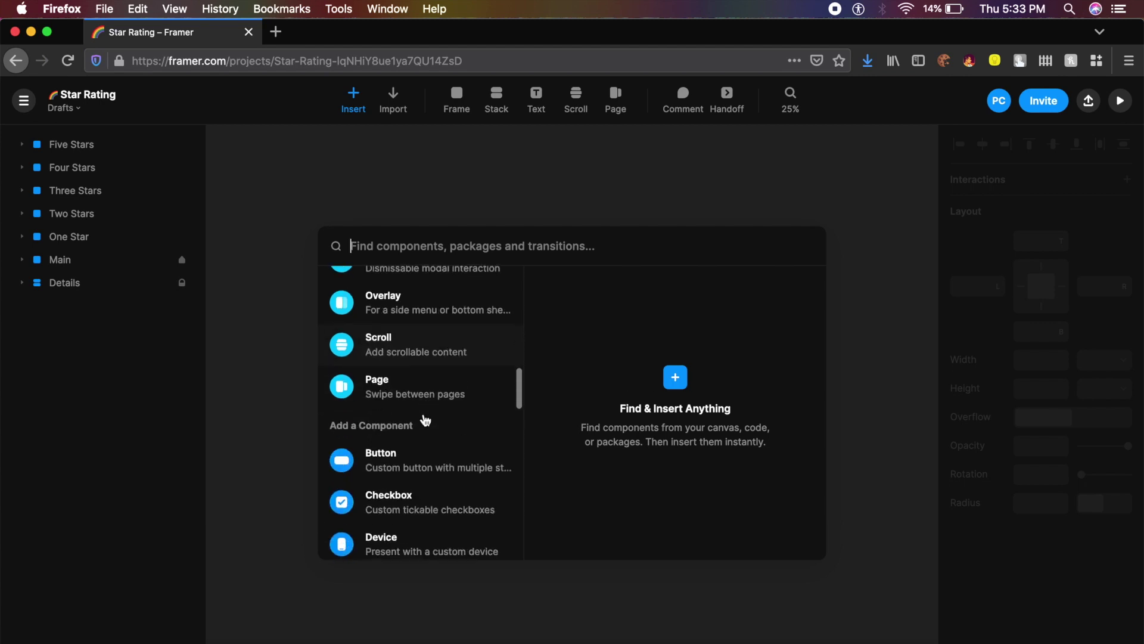
{"action": "scroll", "coordinate": [381, 367], "scroll_direction": "up", "scroll_amount": 2}
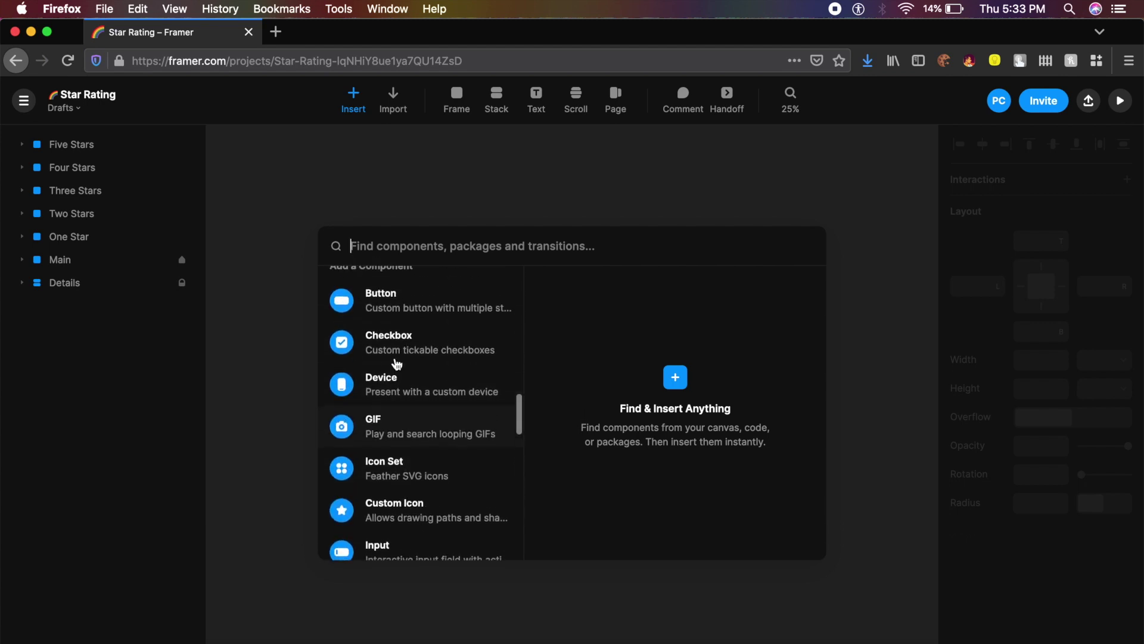
{"action": "scroll", "coordinate": [399, 352], "scroll_direction": "down", "scroll_amount": 4}
{"action": "scroll", "coordinate": [398, 352], "scroll_direction": "down", "scroll_amount": 3}
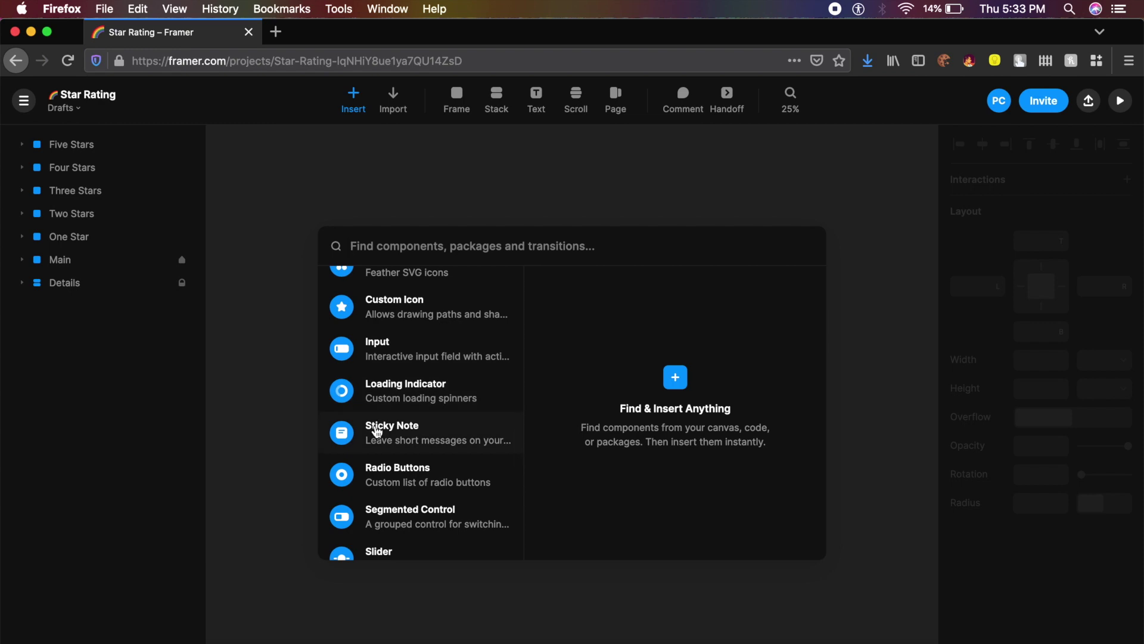
{"action": "scroll", "coordinate": [376, 432], "scroll_direction": "down", "scroll_amount": 9}
{"action": "scroll", "coordinate": [376, 431], "scroll_direction": "up", "scroll_amount": 3}
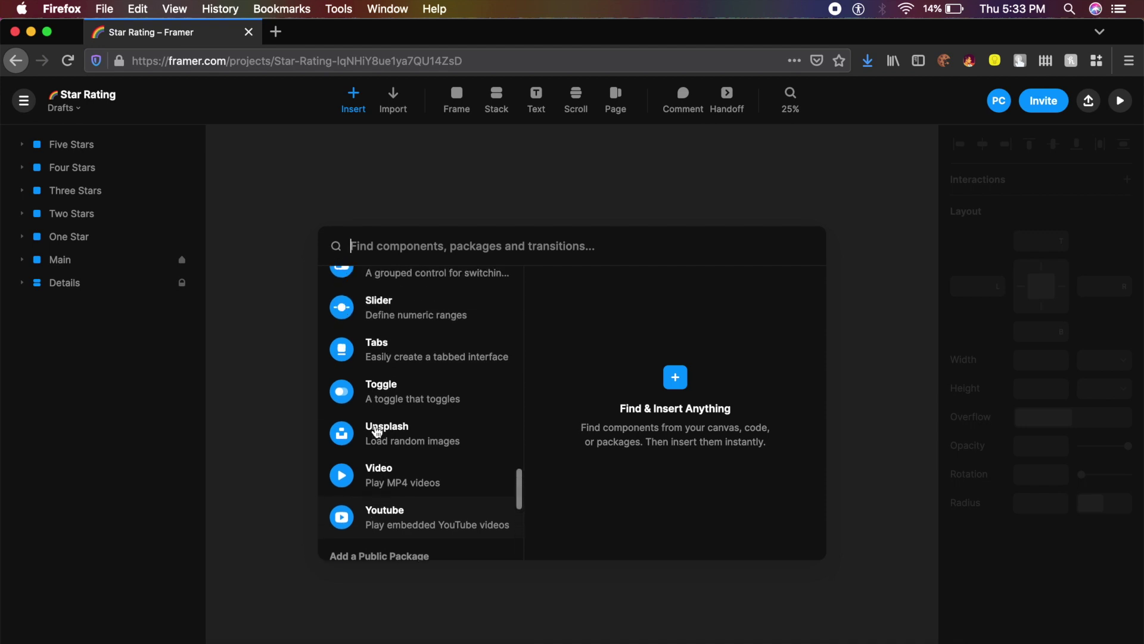
{"action": "scroll", "coordinate": [377, 431], "scroll_direction": "up", "scroll_amount": 4}
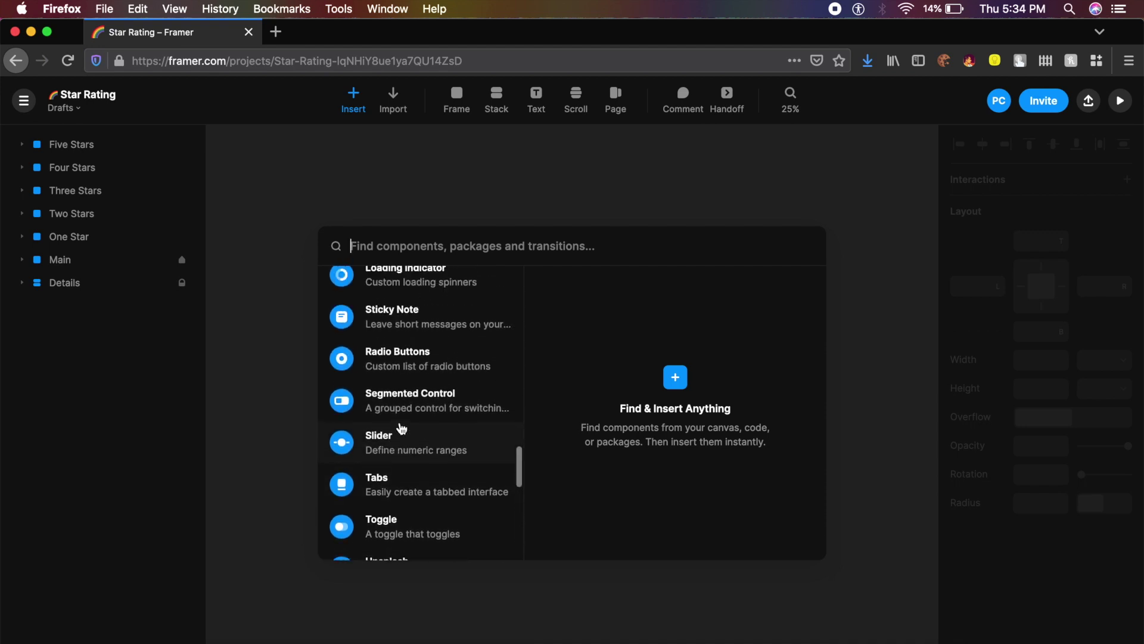
{"action": "scroll", "coordinate": [402, 428], "scroll_direction": "up", "scroll_amount": 2}
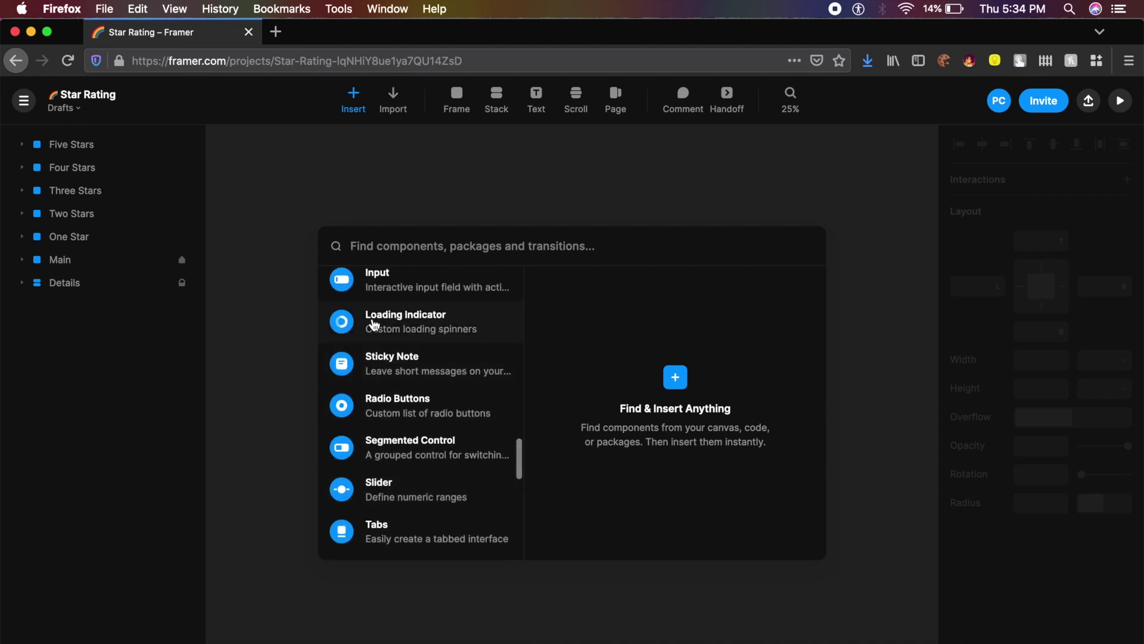
{"action": "scroll", "coordinate": [408, 303], "scroll_direction": "up", "scroll_amount": 10}
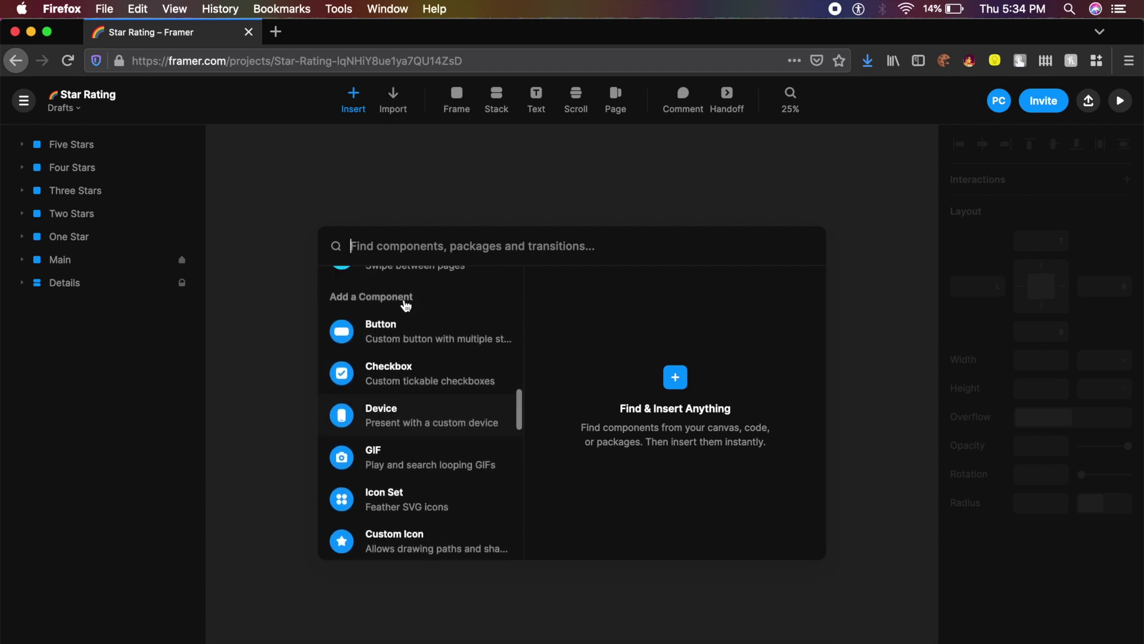
{"action": "scroll", "coordinate": [385, 387], "scroll_direction": "down", "scroll_amount": 3}
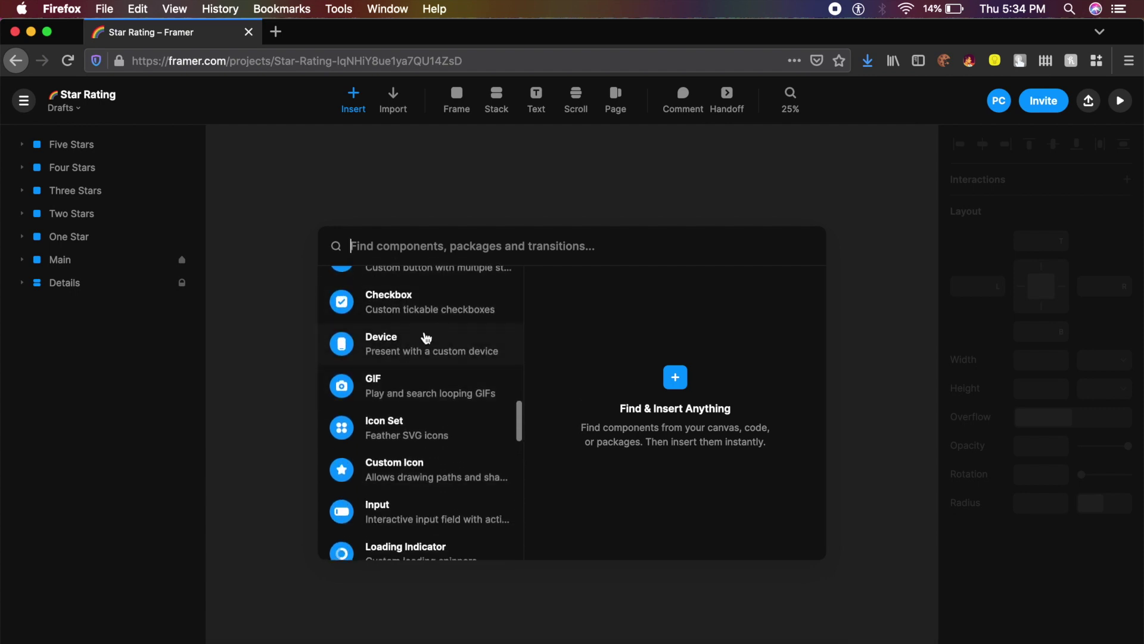
{"action": "scroll", "coordinate": [427, 338], "scroll_direction": "up", "scroll_amount": 15}
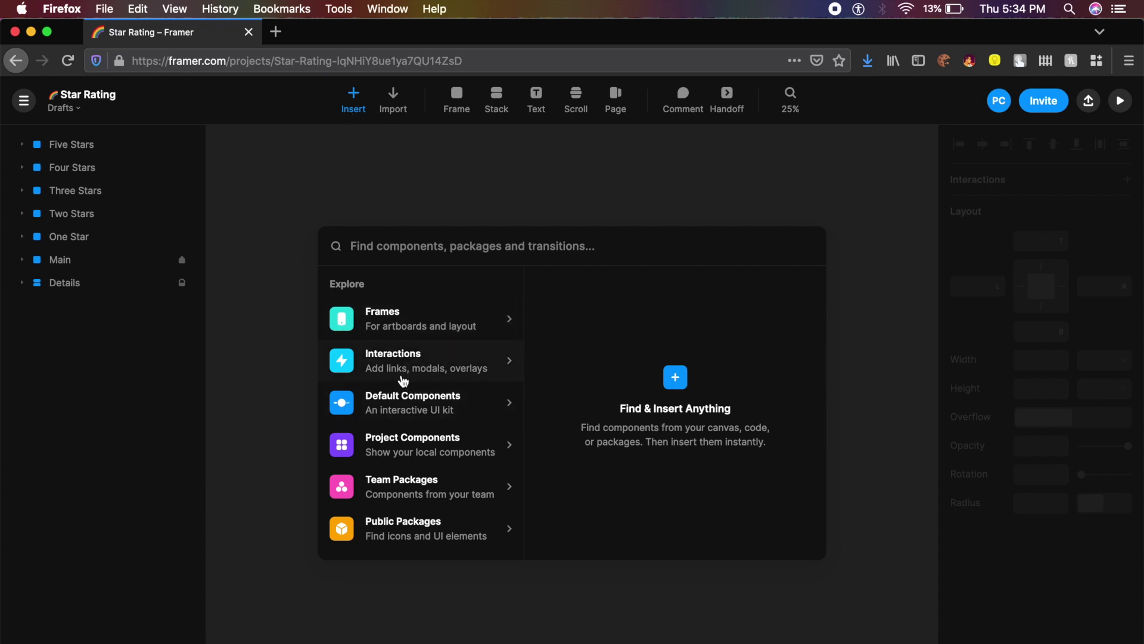
- Insert the Page interaction example with Card A and Card B from the Interactions list
{"action": "left_click", "coordinate": [356, 369]}
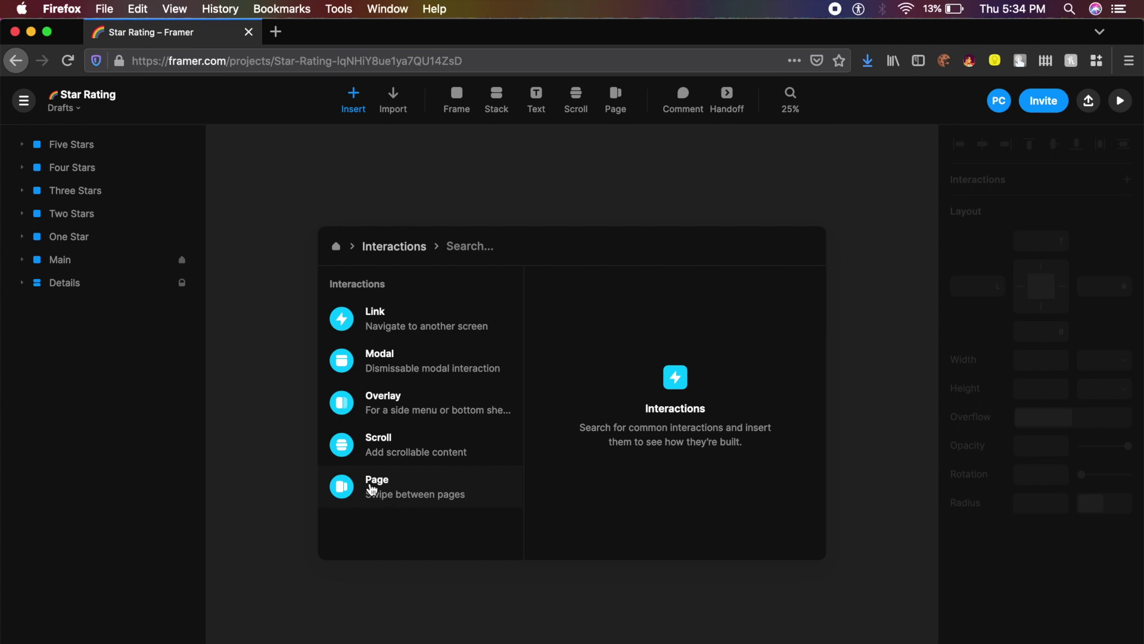
{"action": "left_click", "coordinate": [417, 500]}
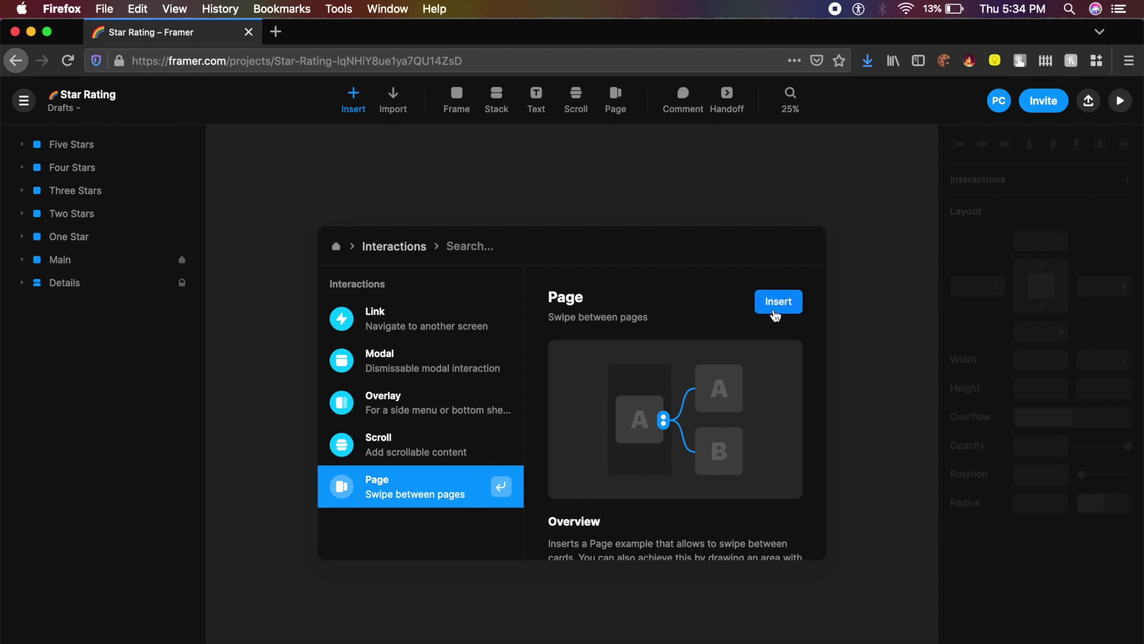
{"action": "scroll", "coordinate": [709, 406], "scroll_direction": "down", "scroll_amount": 2}
{"action": "scroll", "coordinate": [710, 406], "scroll_direction": "up", "scroll_amount": 2}
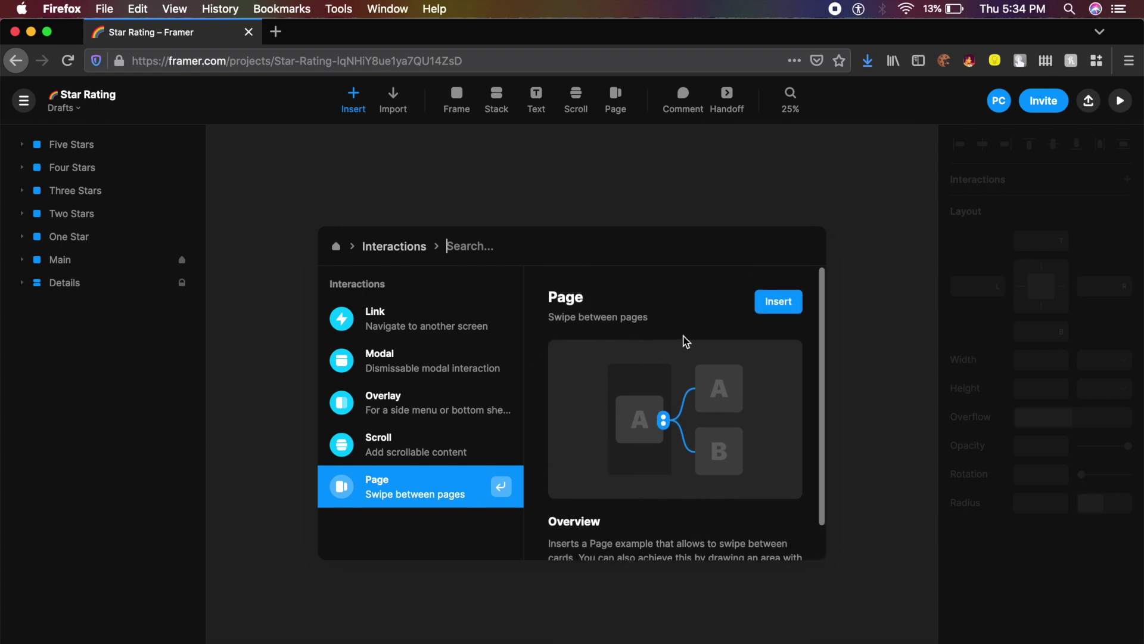
{"action": "left_click", "coordinate": [790, 306]}
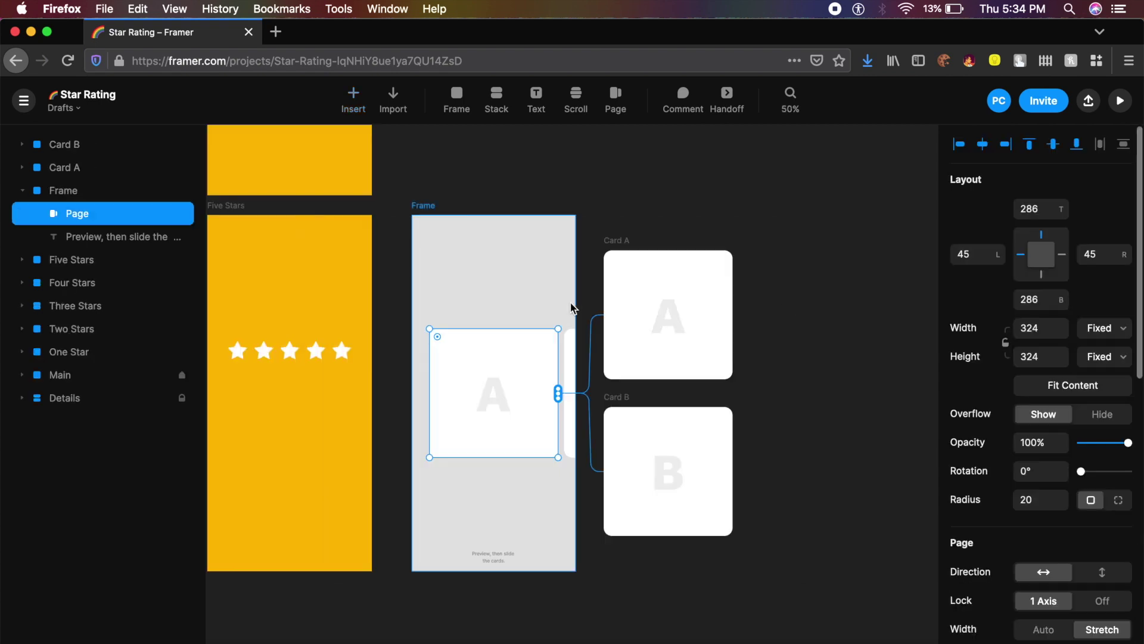
{"action": "scroll", "coordinate": [570, 301], "scroll_direction": "up", "scroll_amount": 5}
{"action": "scroll", "coordinate": [570, 301], "scroll_direction": "down", "scroll_amount": 4}
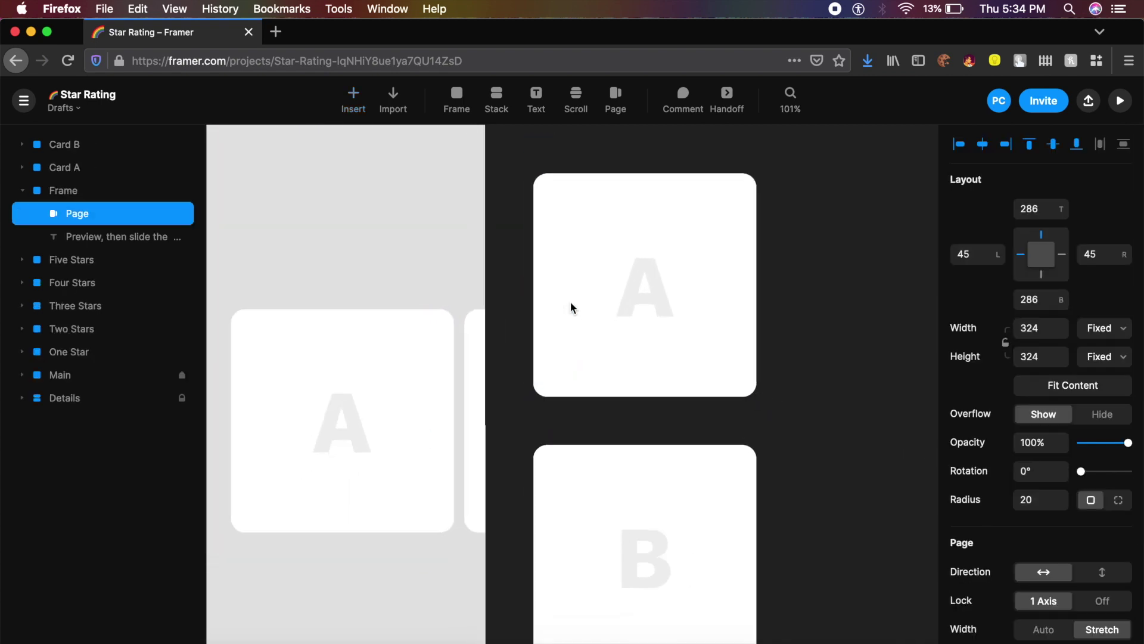
- Change Card A's label to PUNIT and widen its text box
{"action": "left_click", "coordinate": [333, 168]}
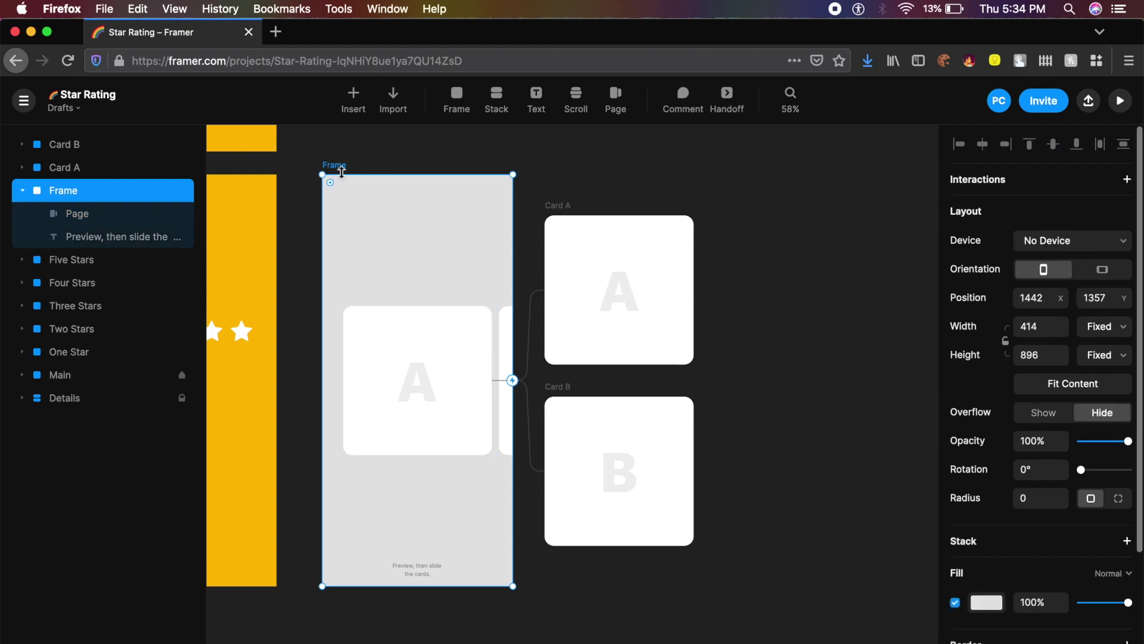
{"action": "double_click", "coordinate": [638, 310]}
{"action": "double_click", "coordinate": [629, 310]}
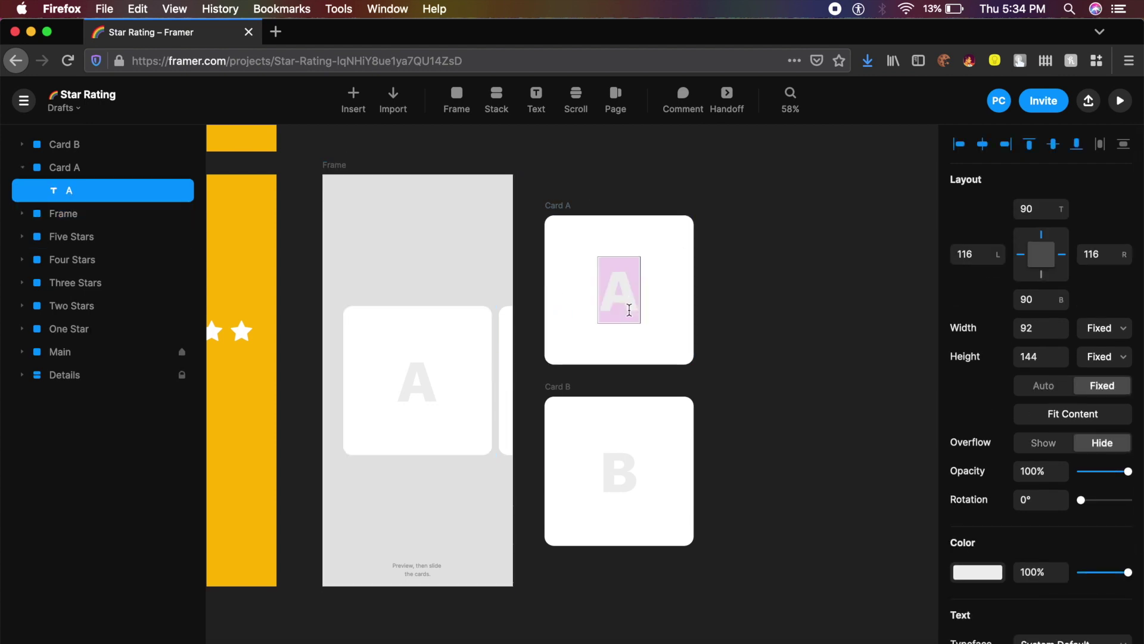
{"action": "type", "text": "PUNIT"}
{"action": "key", "text": "Escape"}
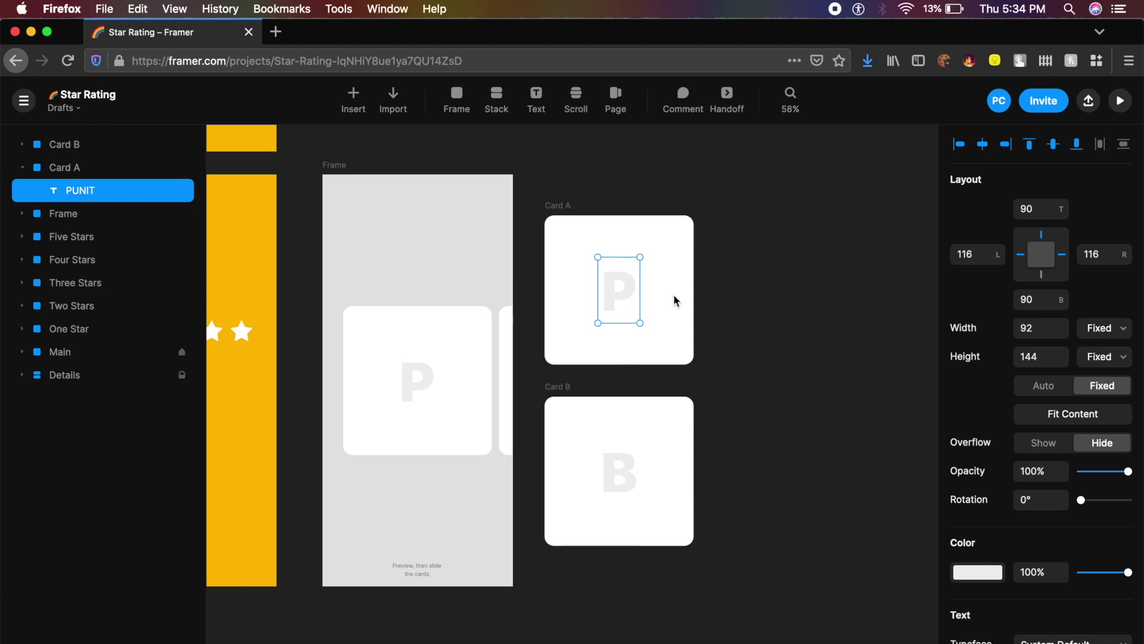
{"action": "left_click_drag", "start_coordinate": [641, 298], "coordinate": [594, 306]}
{"action": "left_click", "coordinate": [785, 417]}
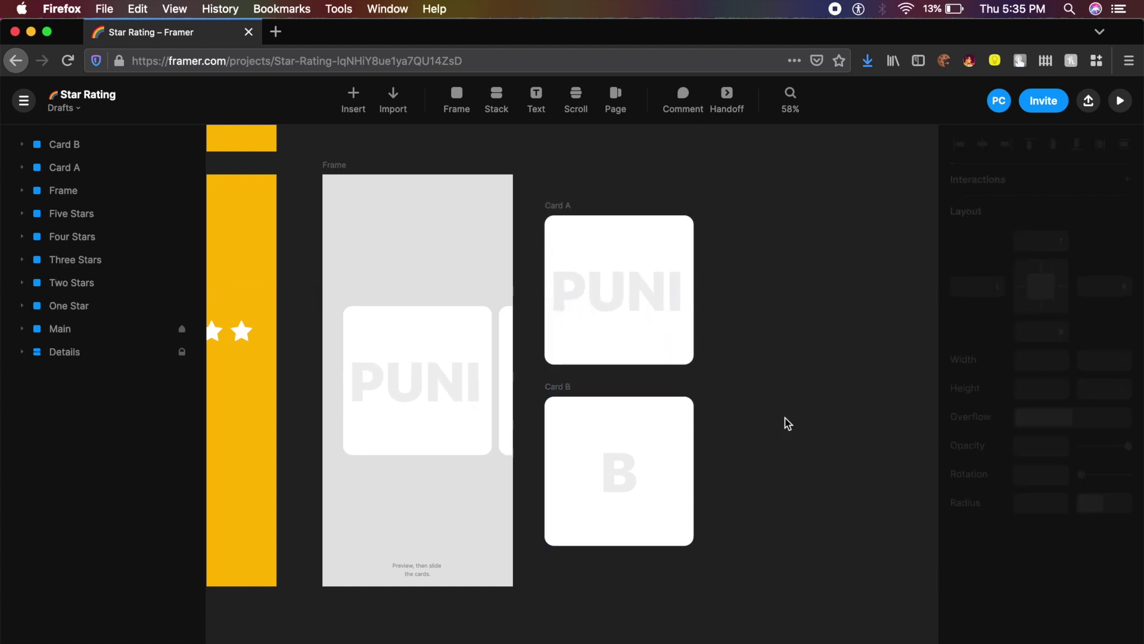
- Change Card B's label to CHAWLA, widen the text box and centre it on the card
{"action": "left_click", "coordinate": [616, 479]}
{"action": "double_click", "coordinate": [617, 478]}
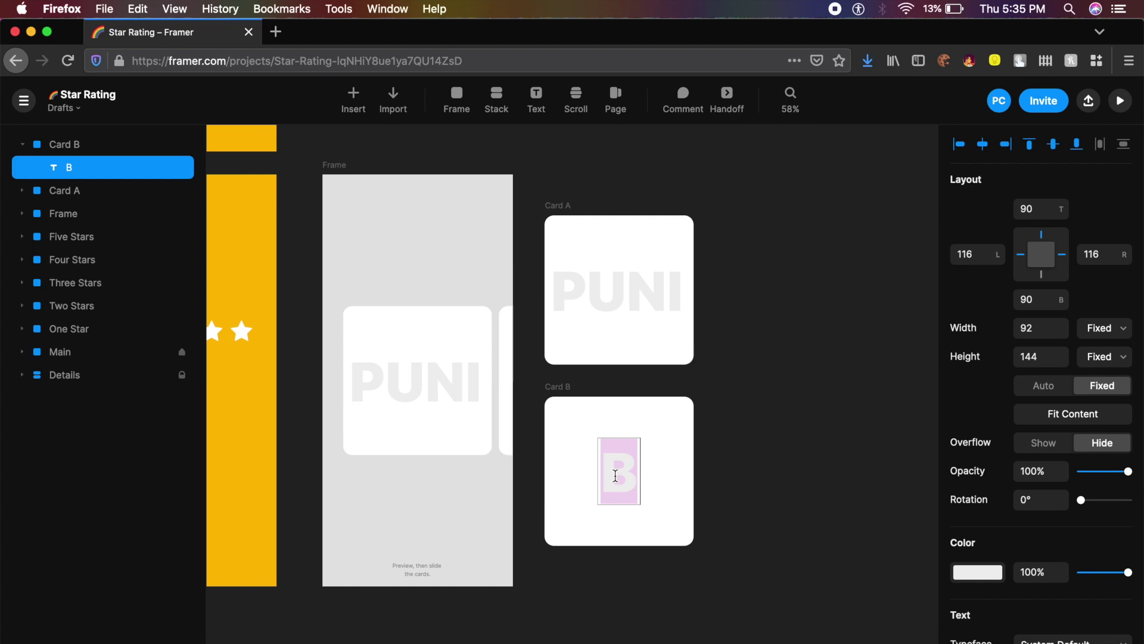
{"action": "type", "text": "CHAWLA"}
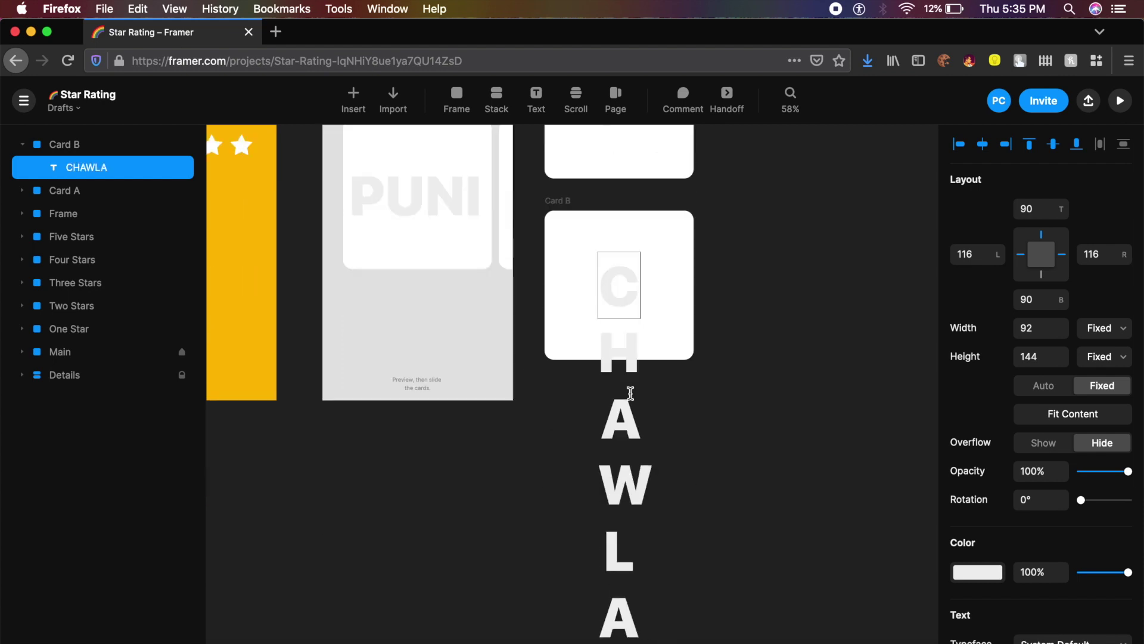
{"action": "key", "text": "Escape"}
{"action": "left_click_drag", "start_coordinate": [641, 286], "coordinate": [771, 309]}
{"action": "left_click_drag", "start_coordinate": [671, 291], "coordinate": [603, 283]}
{"action": "scroll", "coordinate": [603, 284], "scroll_direction": "down", "scroll_amount": 5}
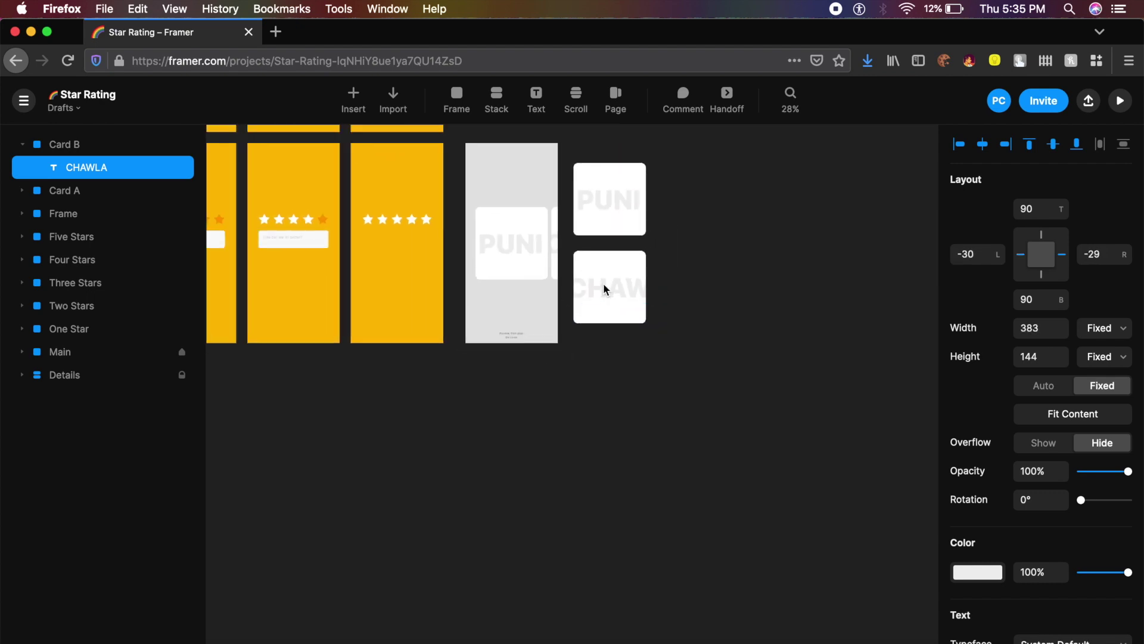
- Preview the outer frame live, swiping from the PUNIT card to the CHAWLA card
{"action": "left_click", "coordinate": [518, 307]}
{"action": "scroll", "coordinate": [578, 273], "scroll_direction": "up", "scroll_amount": 8}
{"action": "scroll", "coordinate": [717, 243], "scroll_direction": "down", "scroll_amount": 3}
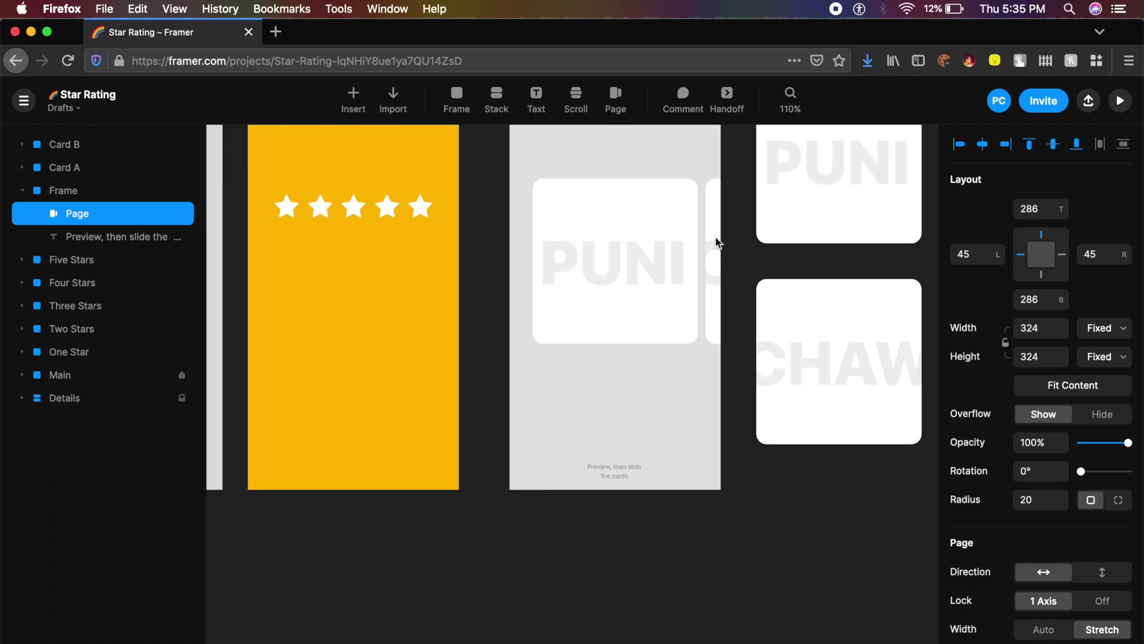
{"action": "scroll", "coordinate": [778, 212], "scroll_direction": "down", "scroll_amount": 3}
{"action": "scroll", "coordinate": [778, 212], "scroll_direction": "up", "scroll_amount": 5}
{"action": "scroll", "coordinate": [466, 320], "scroll_direction": "down", "scroll_amount": 2}
{"action": "scroll", "coordinate": [470, 323], "scroll_direction": "up", "scroll_amount": 2}
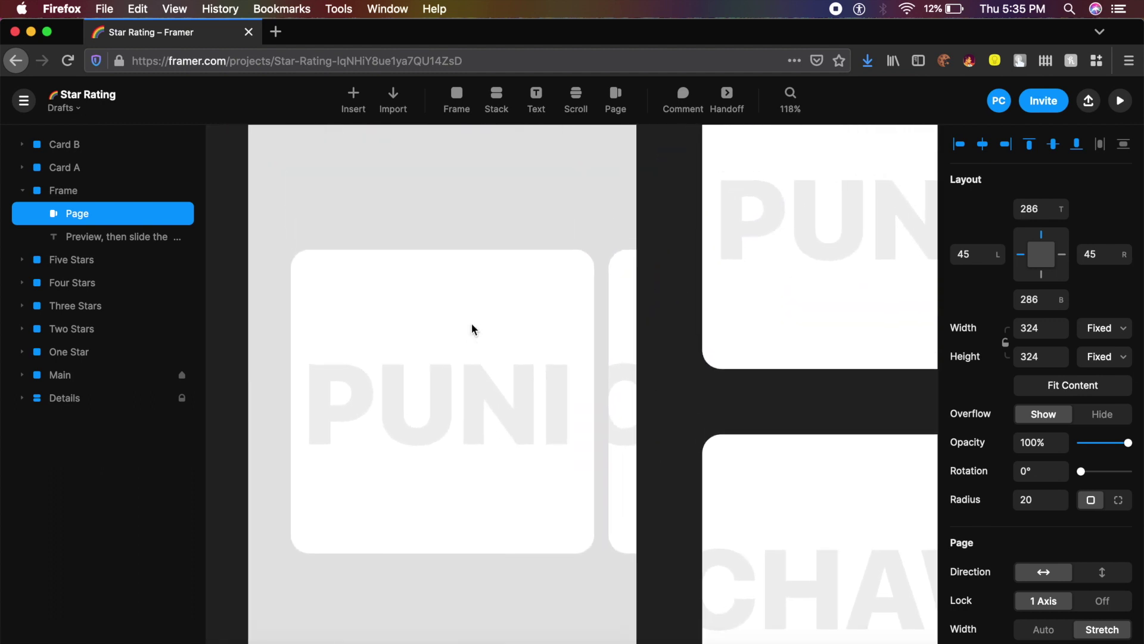
{"action": "scroll", "coordinate": [471, 323], "scroll_direction": "up", "scroll_amount": 5}
{"action": "left_click", "coordinate": [281, 255]}
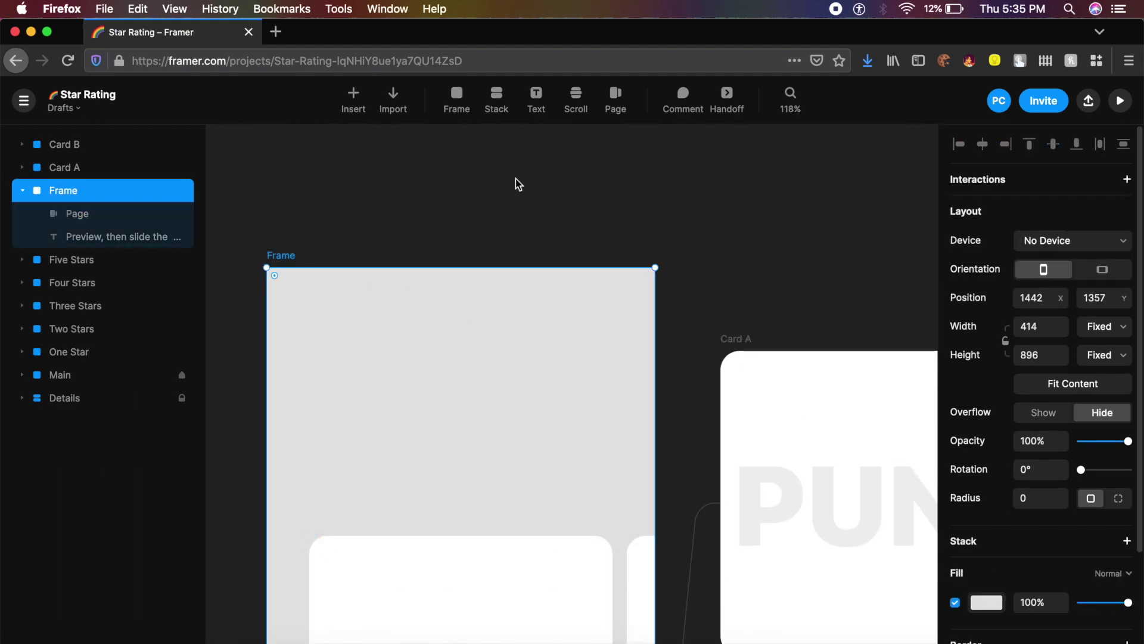
{"action": "left_click", "coordinate": [1120, 101]}
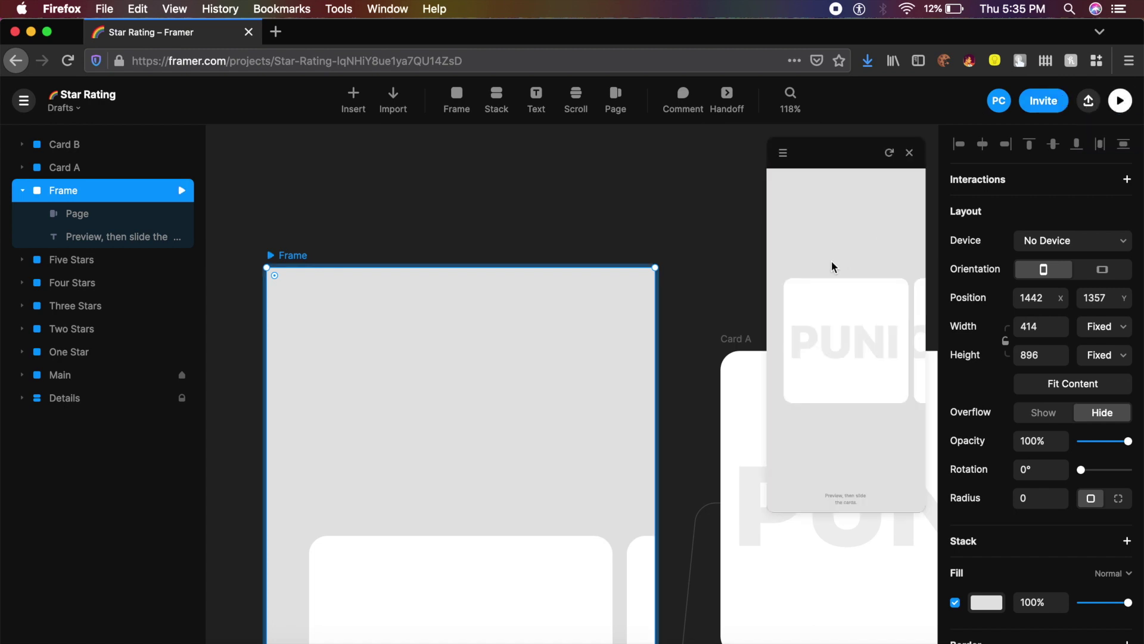
{"action": "left_click_drag", "start_coordinate": [866, 346], "coordinate": [723, 340]}
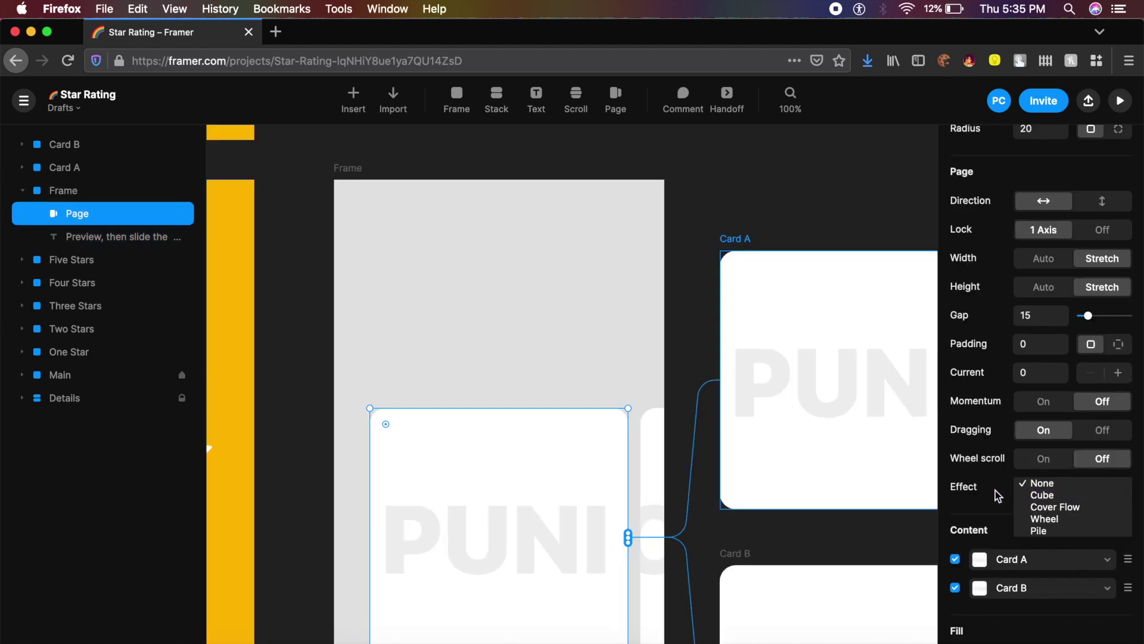
- Apply the Cube effect to the Page and preview swiping from the PUNI card to CHAW
{"action": "left_click", "coordinate": [1051, 497]}
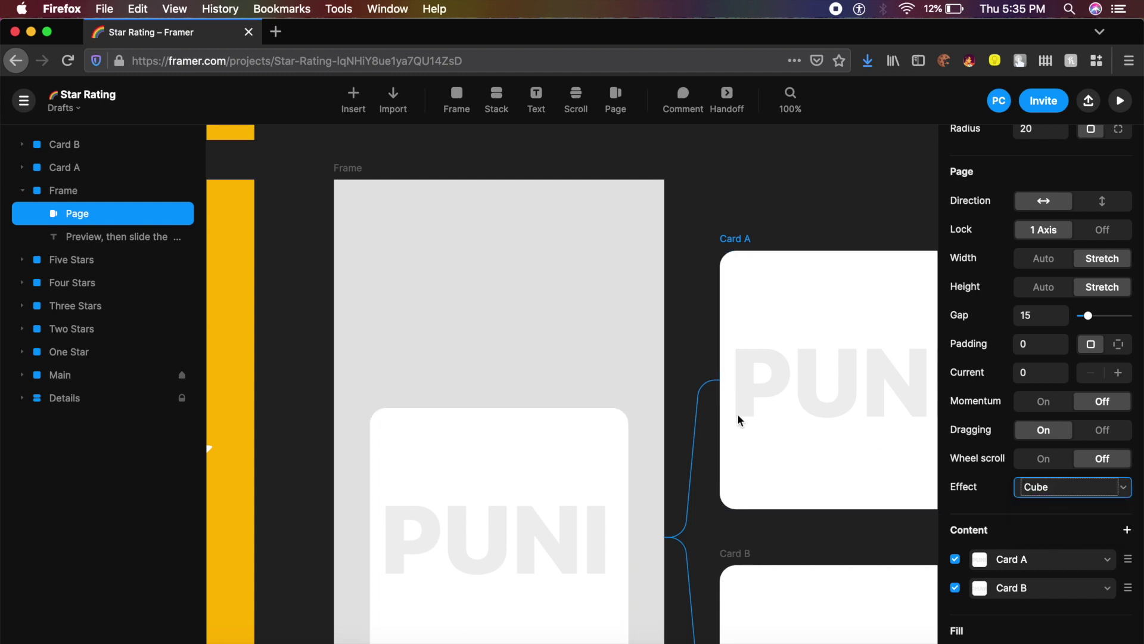
{"action": "left_click", "coordinate": [1120, 100]}
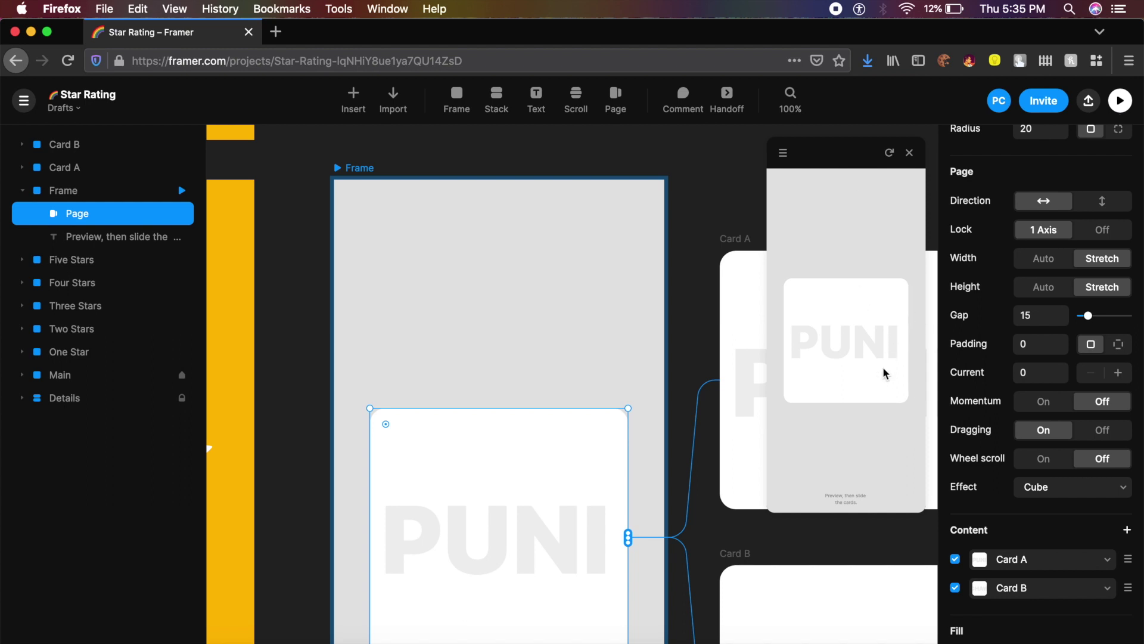
{"action": "mouse_move", "coordinate": [884, 373]}
{"action": "left_mouse_down"}
{"action": "mouse_move", "coordinate": [796, 361]}
{"action": "mouse_move", "coordinate": [892, 360]}
{"action": "left_mouse_up"}
{"action": "left_click_drag", "start_coordinate": [876, 365], "coordinate": [787, 370]}
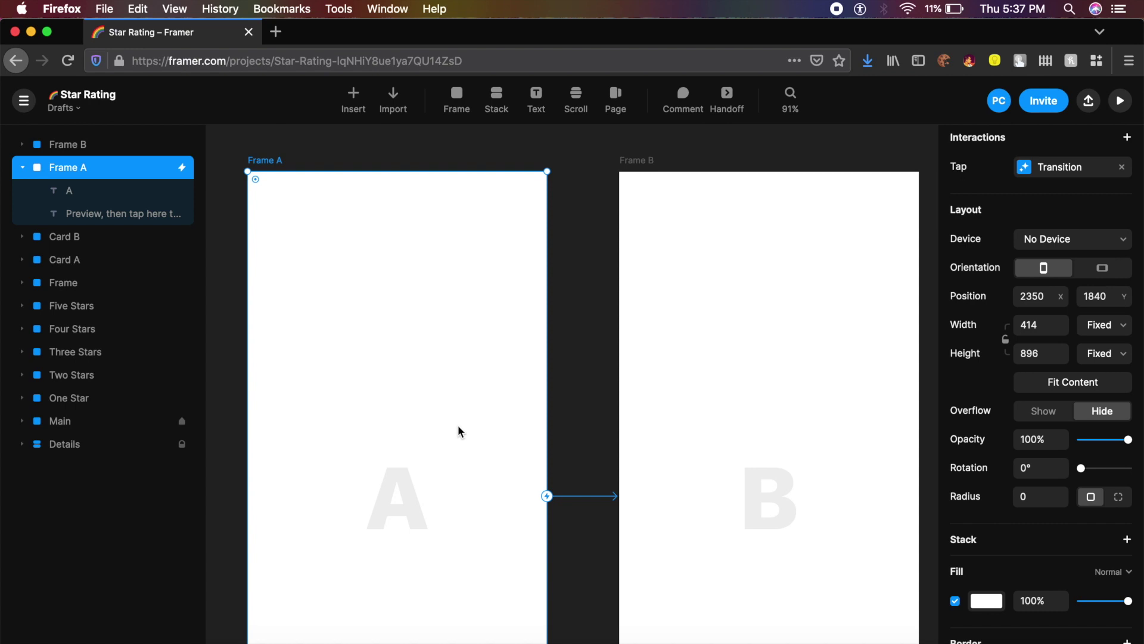
- Review Frame A's transition settings, keeping Tap as the trigger and Magic Motion as the type
{"action": "left_click", "coordinate": [1077, 175]}
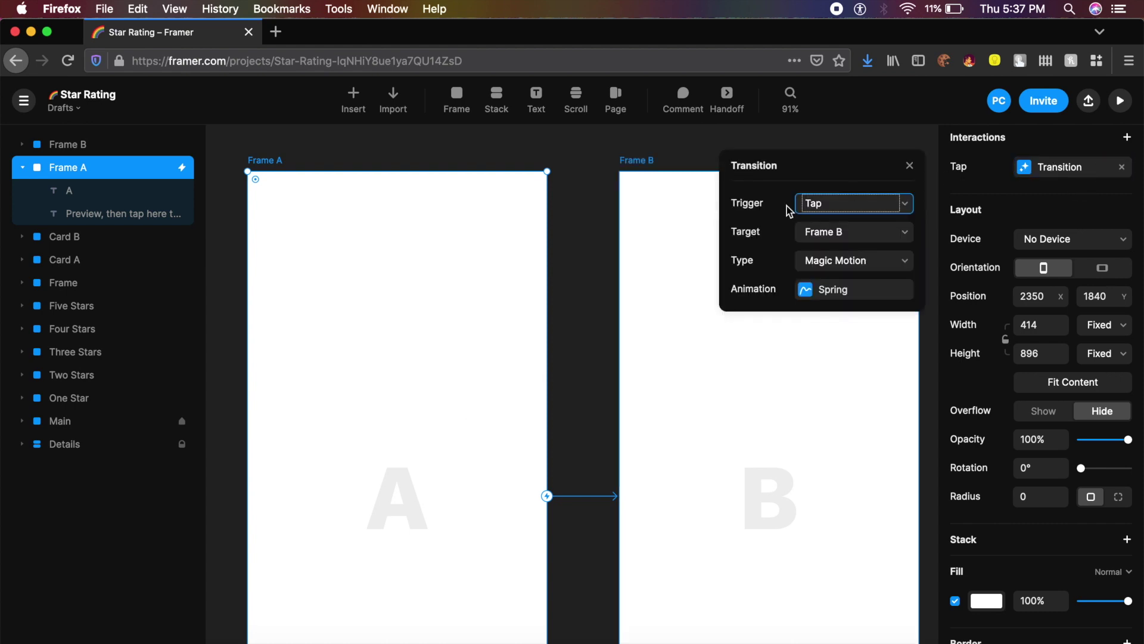
{"action": "left_click", "coordinate": [851, 209]}
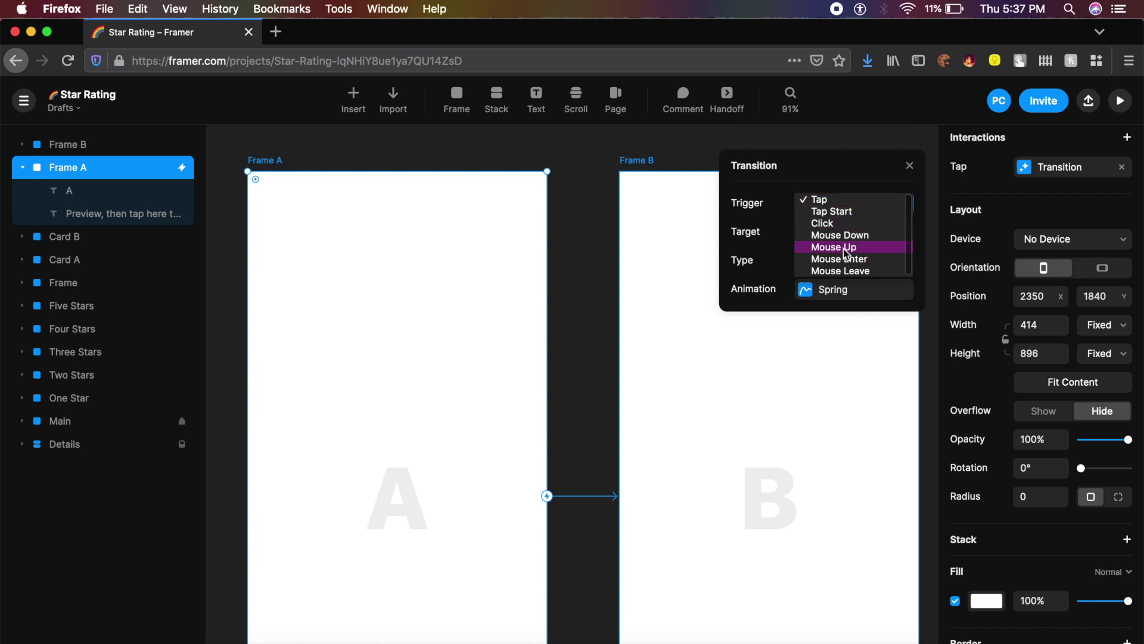
{"action": "left_click", "coordinate": [830, 202]}
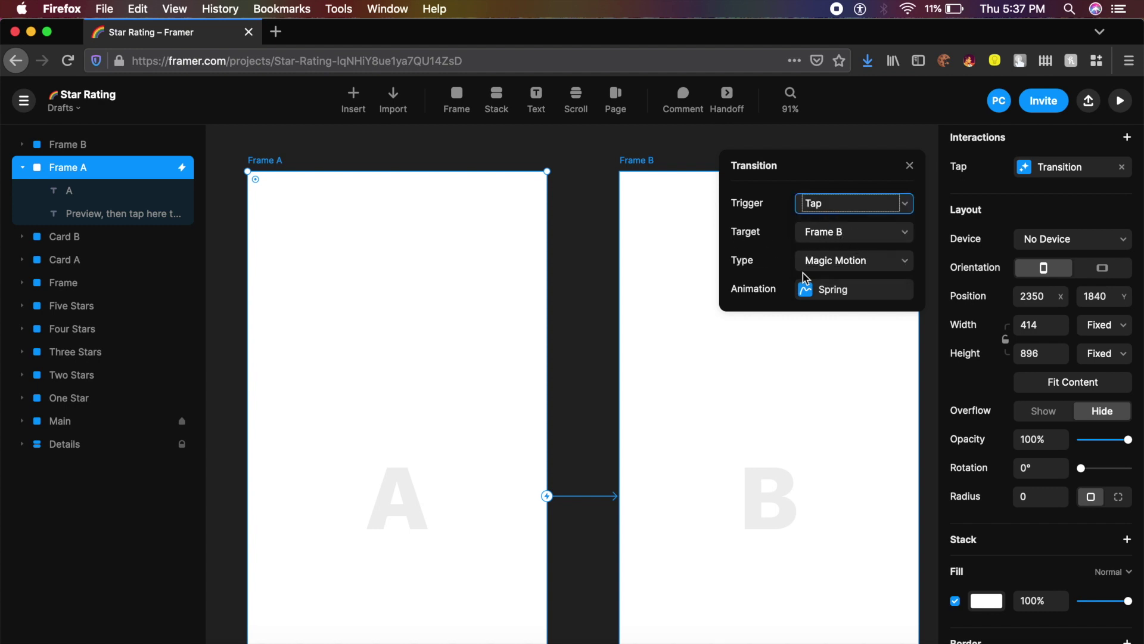
{"action": "left_click", "coordinate": [842, 263]}
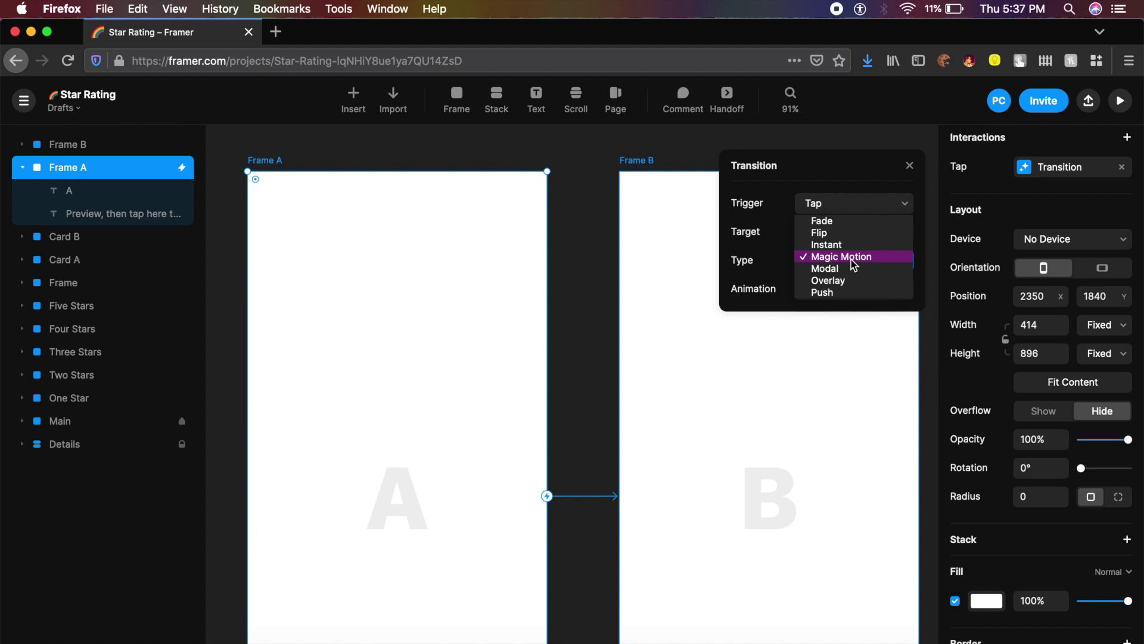
{"action": "left_click", "coordinate": [854, 262]}
- Switch the transition animation to Ease with a custom curve of 1, -0.01, 0, 1.01, lasting 0.95 s
{"action": "left_click", "coordinate": [810, 293]}
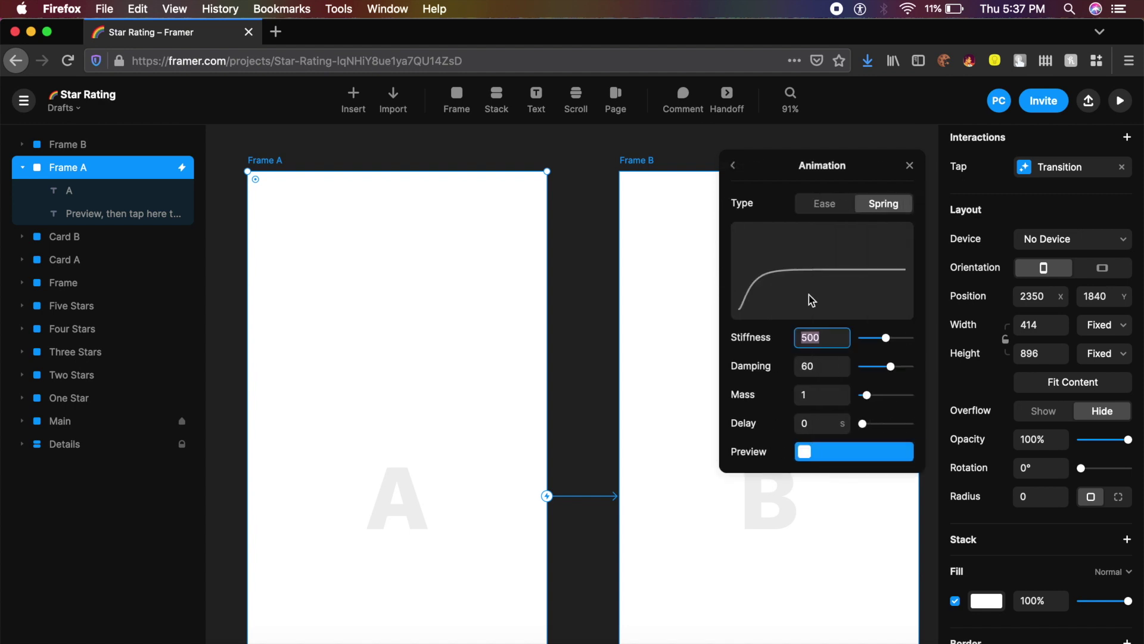
{"action": "left_click", "coordinate": [822, 205]}
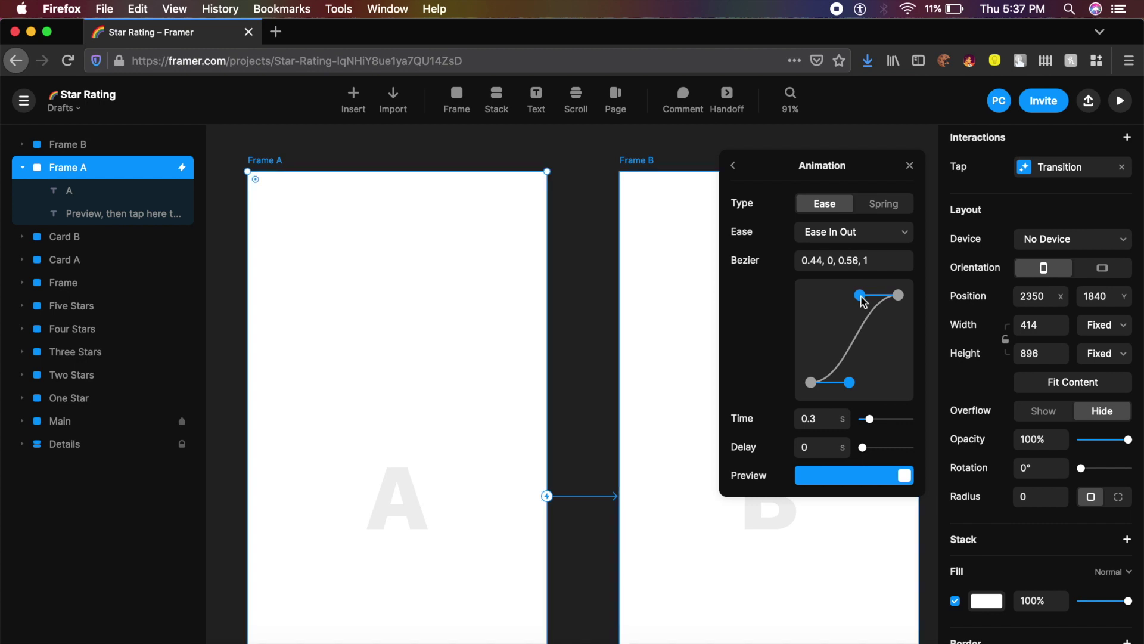
{"action": "left_click_drag", "start_coordinate": [865, 302], "coordinate": [801, 295]}
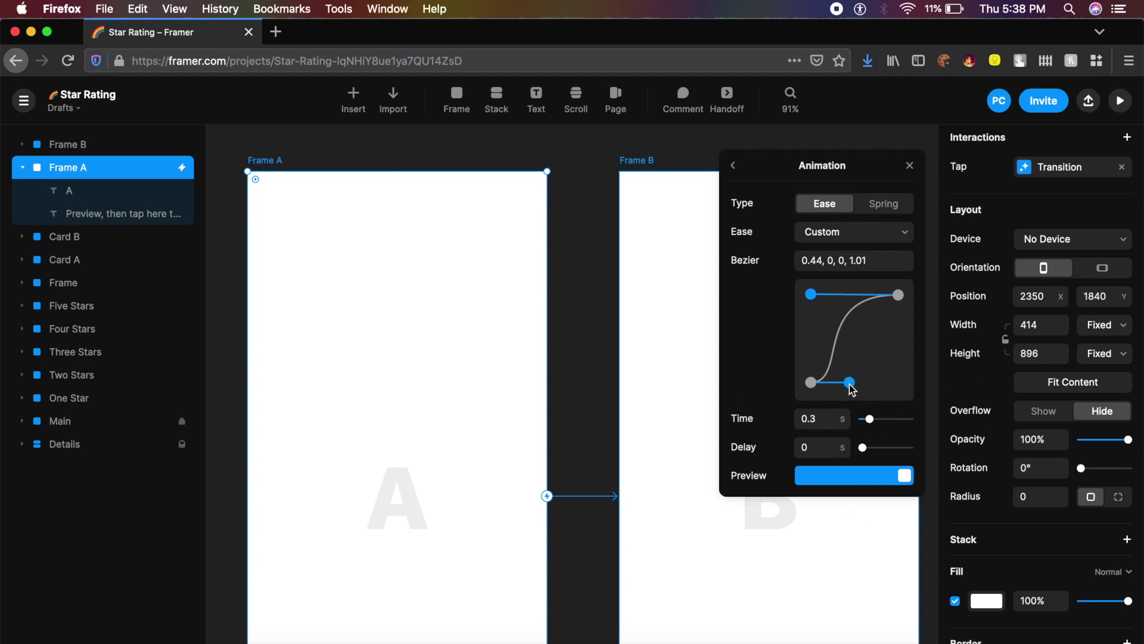
{"action": "left_click_drag", "start_coordinate": [849, 382], "coordinate": [885, 420]}
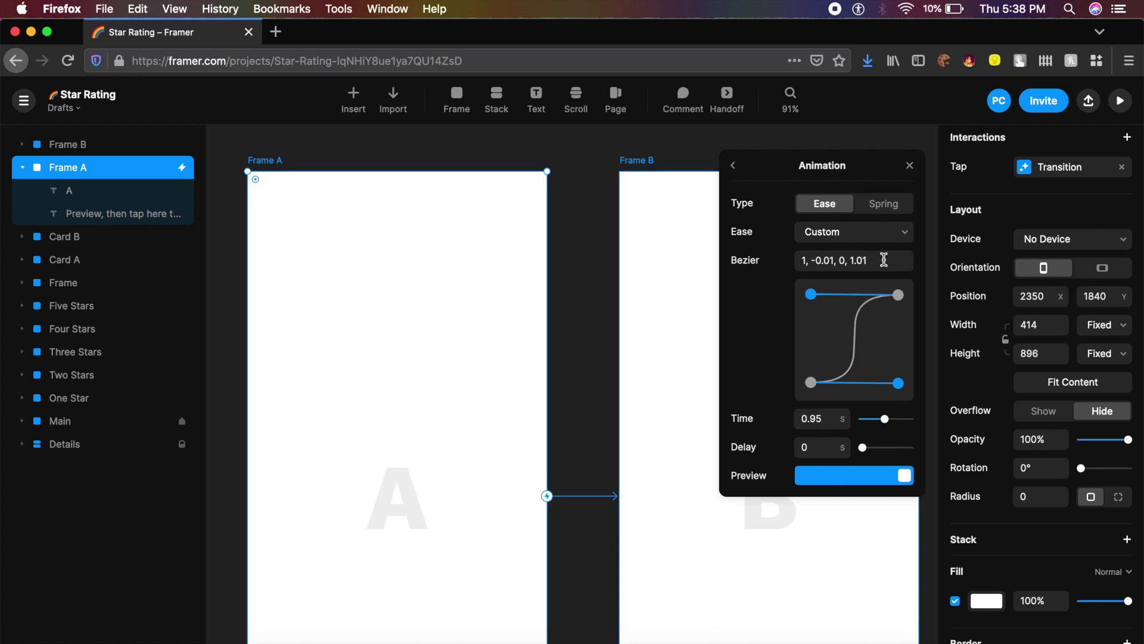
- Make the transition a Spring with mass 9.6 and bring up the Share Prototype panel
{"action": "left_click", "coordinate": [883, 203]}
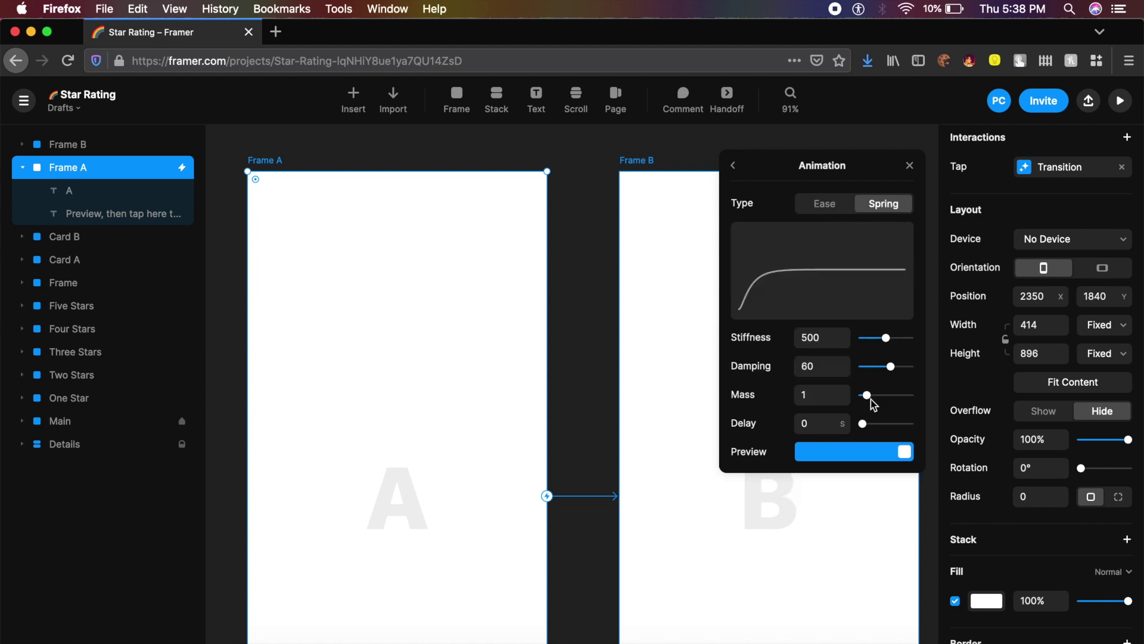
{"action": "left_click_drag", "start_coordinate": [868, 396], "coordinate": [887, 399]}
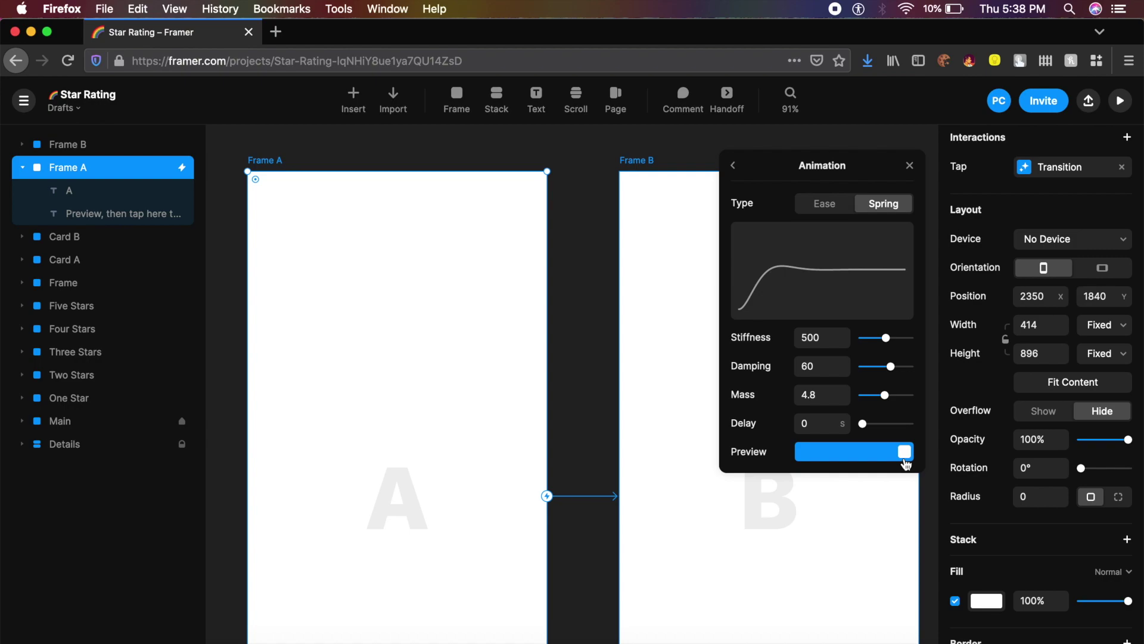
{"action": "left_click_drag", "start_coordinate": [886, 395], "coordinate": [889, 397]}
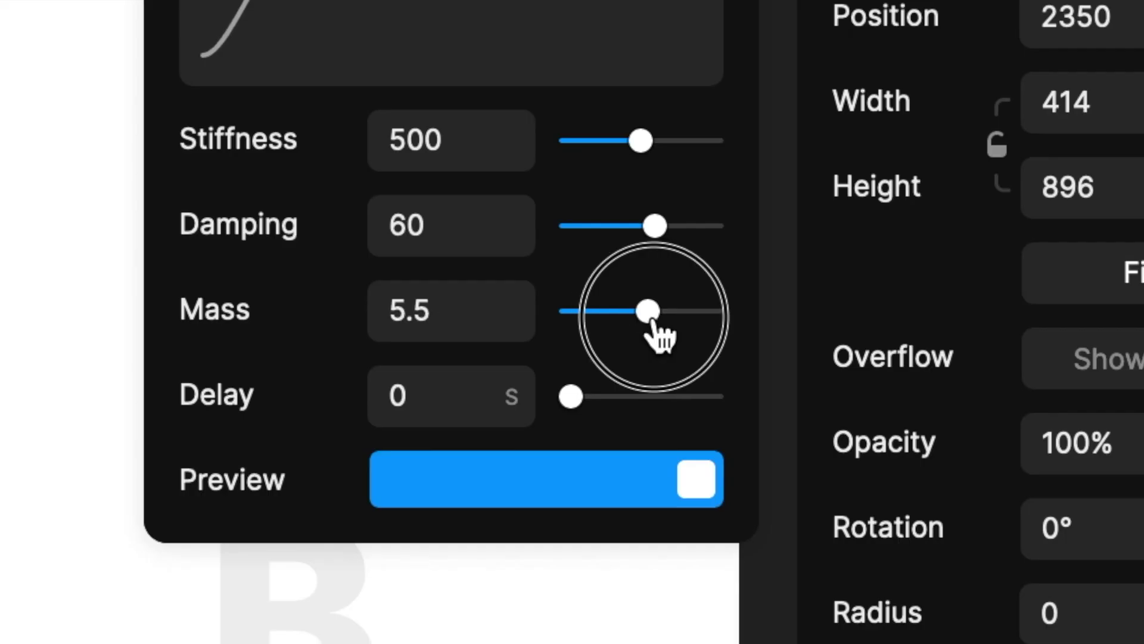
{"action": "left_click_drag", "start_coordinate": [653, 323], "coordinate": [705, 324]}
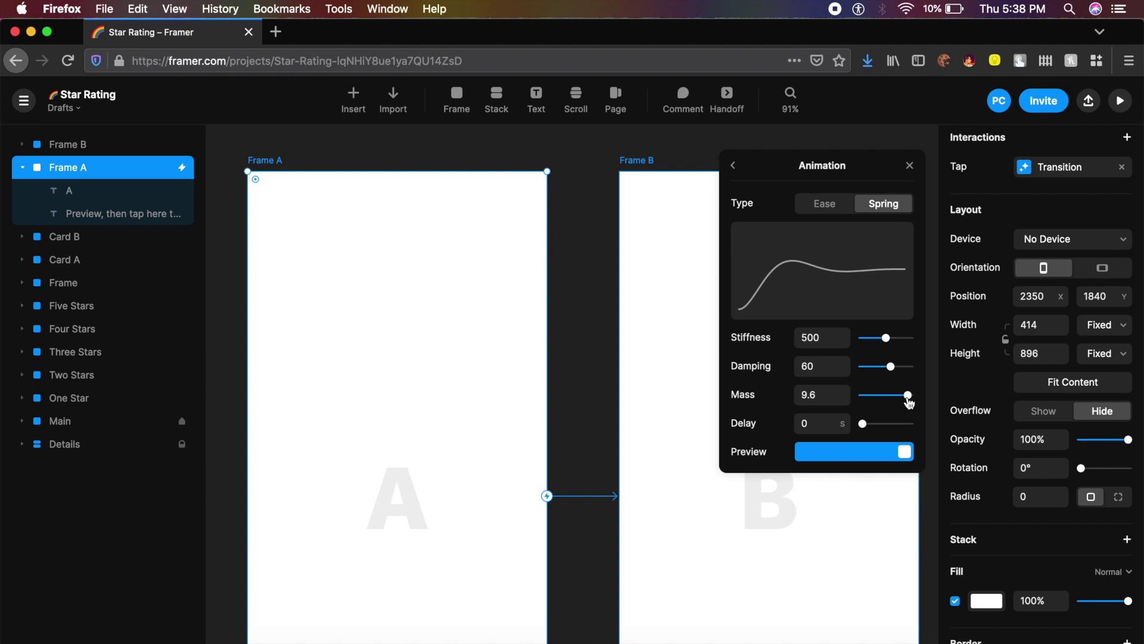
{"action": "left_click", "coordinate": [1088, 100]}
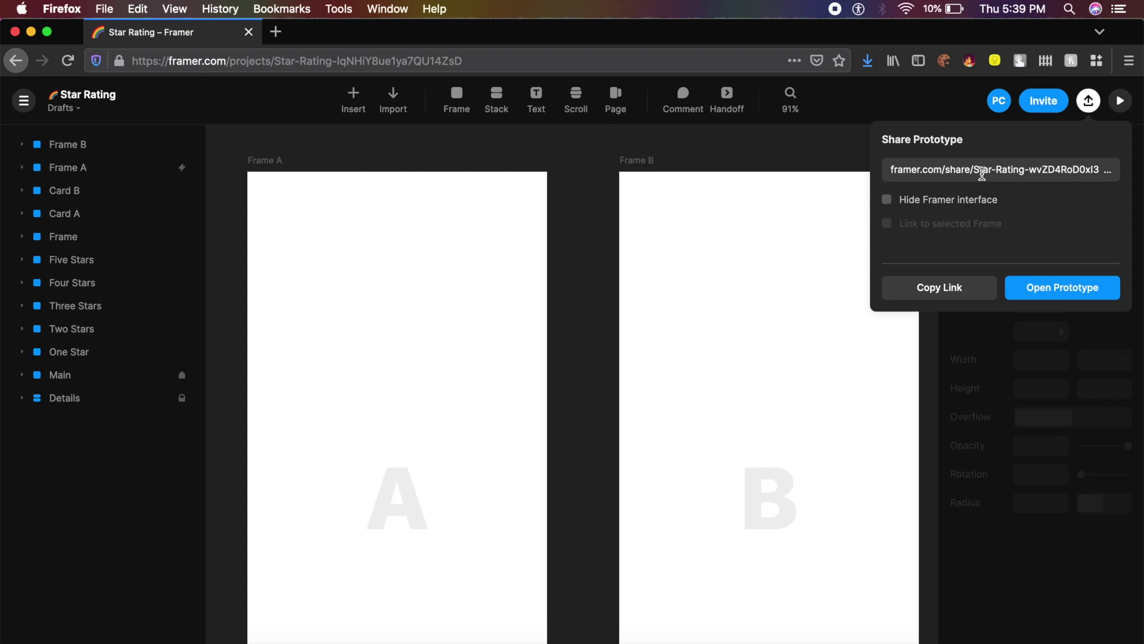
- Select the prototype share link and enable Hide Framer Interface for the shared prototype
{"action": "left_click", "coordinate": [964, 174]}
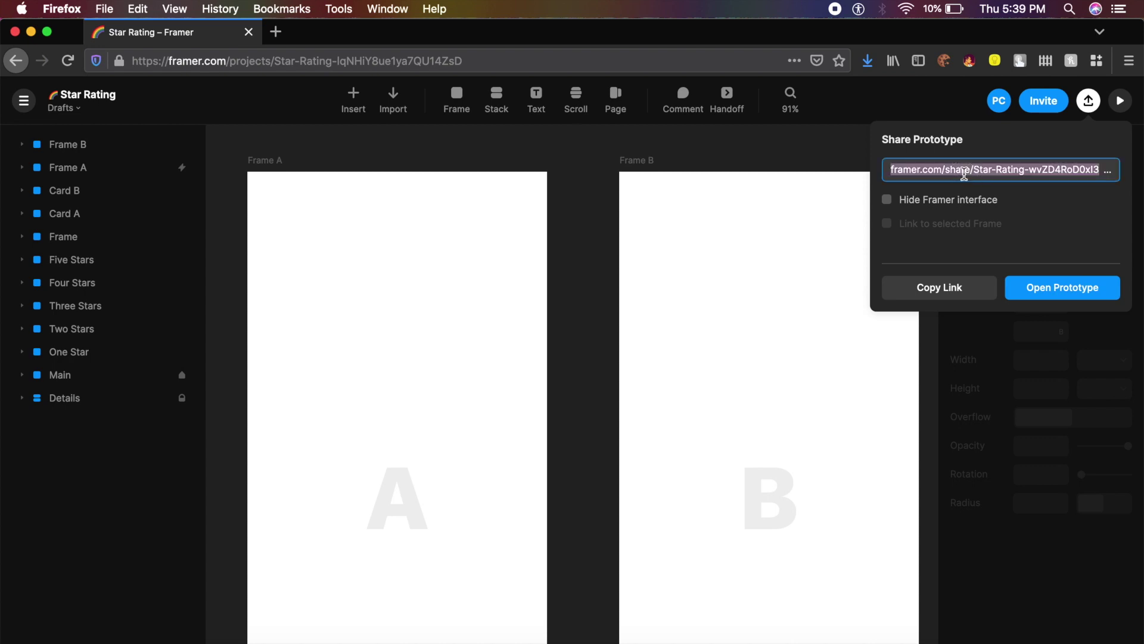
{"action": "left_click", "coordinate": [887, 200]}
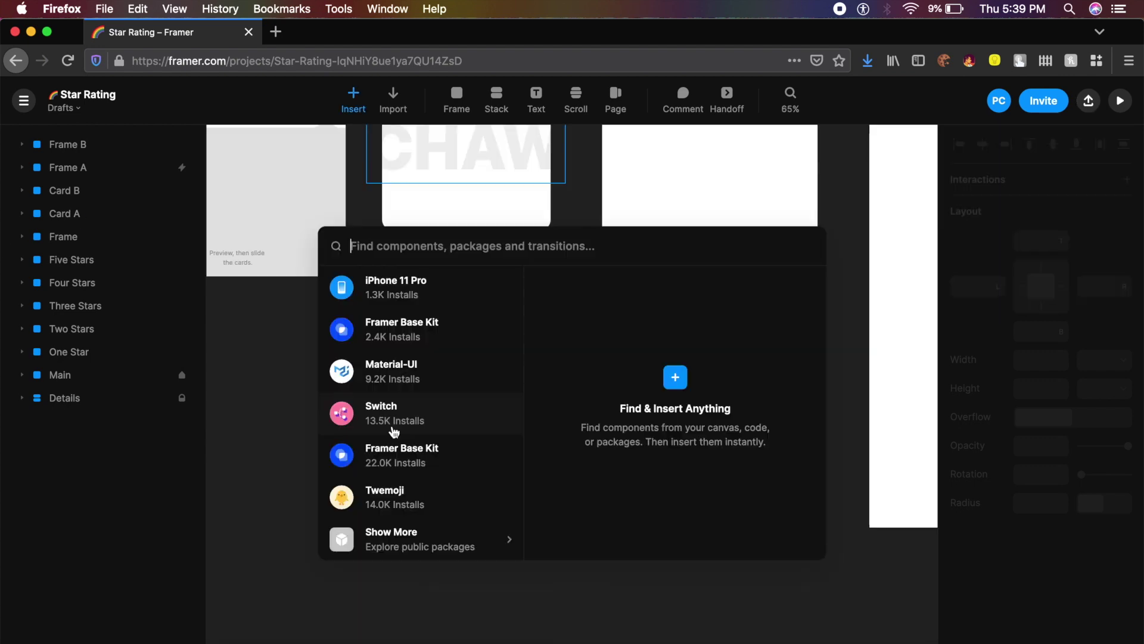
{"action": "scroll", "coordinate": [392, 430], "scroll_direction": "up", "scroll_amount": 3}
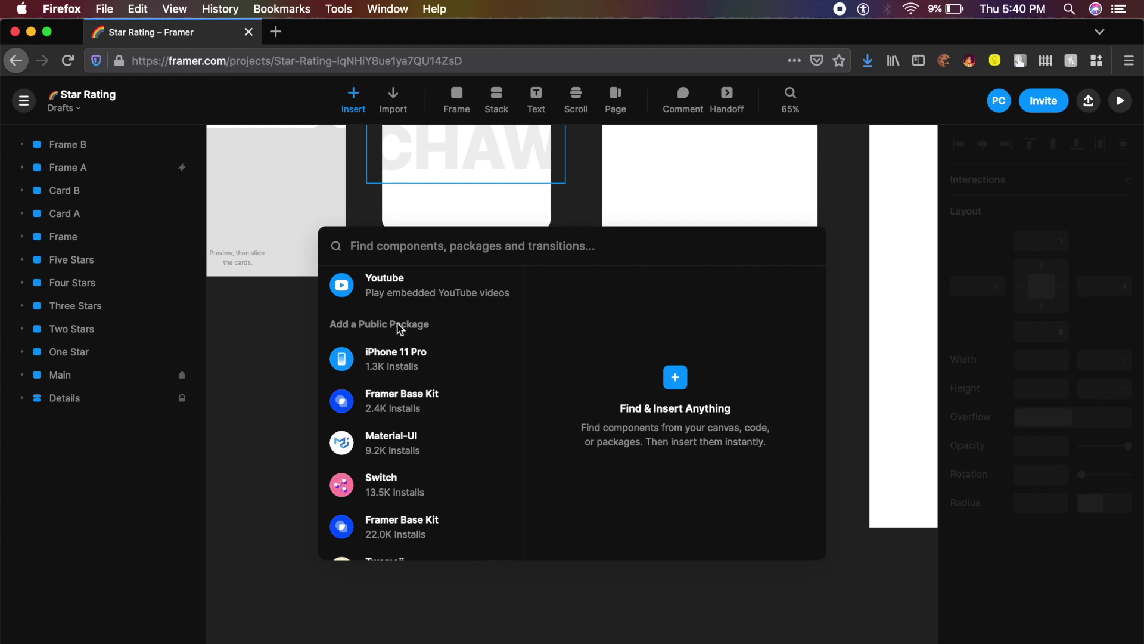
- Scroll down the Insert panel and expand Show More to reveal all public packages
{"action": "scroll", "coordinate": [398, 327], "scroll_direction": "down", "scroll_amount": 2}
{"action": "scroll", "coordinate": [420, 426], "scroll_direction": "down", "scroll_amount": 1}
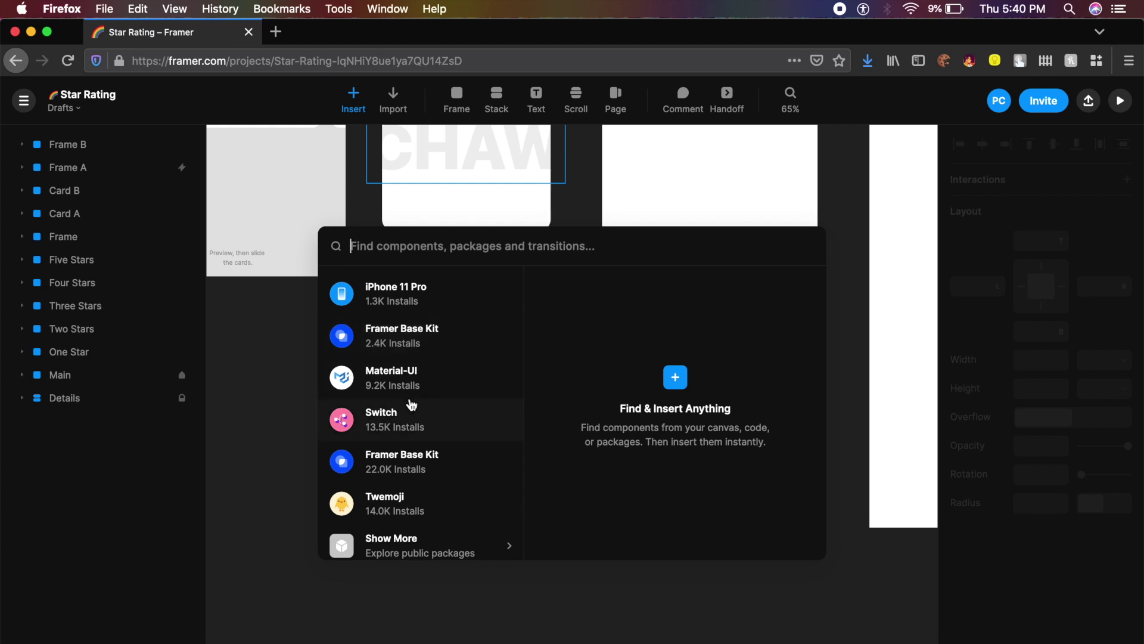
{"action": "scroll", "coordinate": [411, 405], "scroll_direction": "down", "scroll_amount": 1}
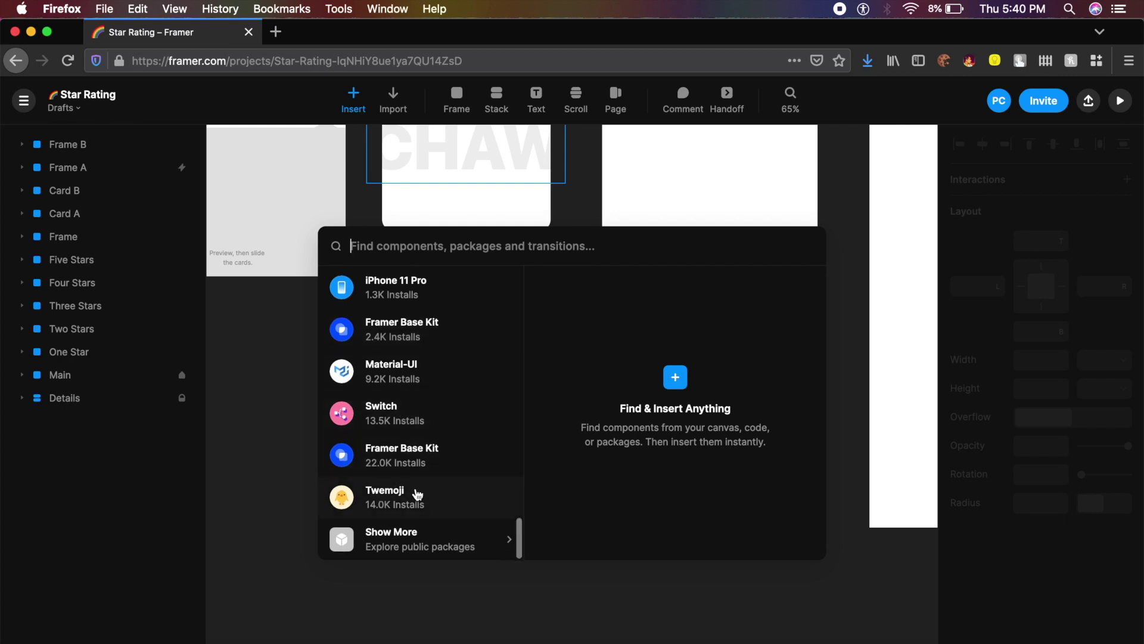
{"action": "left_click", "coordinate": [420, 533]}
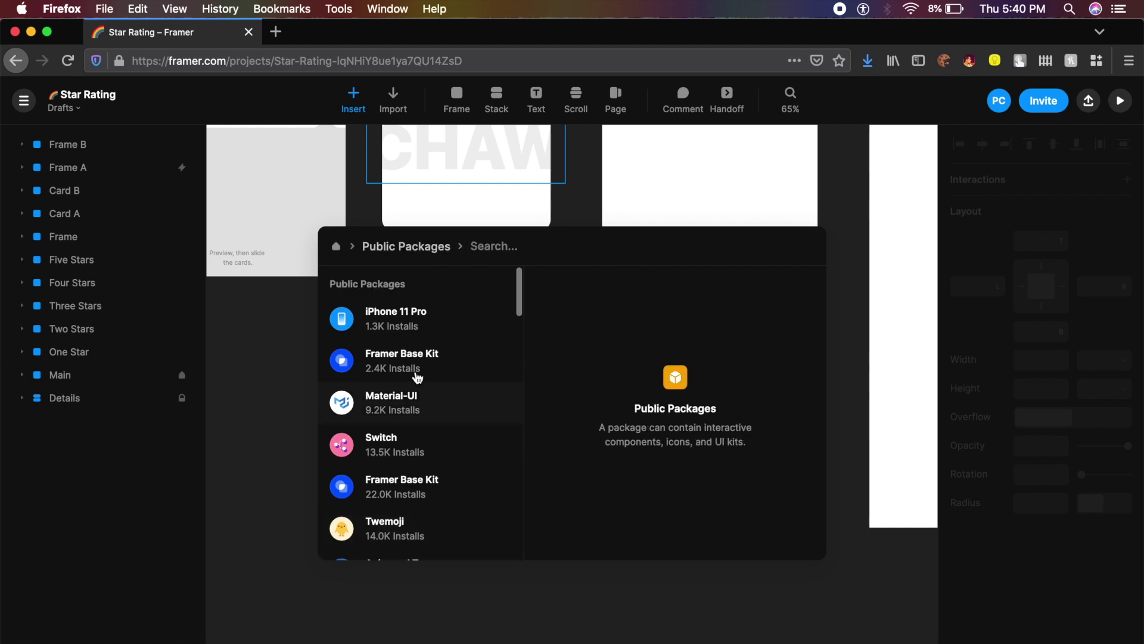
- Scroll through the Public Packages list, including iPhone 11 Pro, Material-UI and Twemoji
{"action": "scroll", "coordinate": [418, 376], "scroll_direction": "down", "scroll_amount": 10}
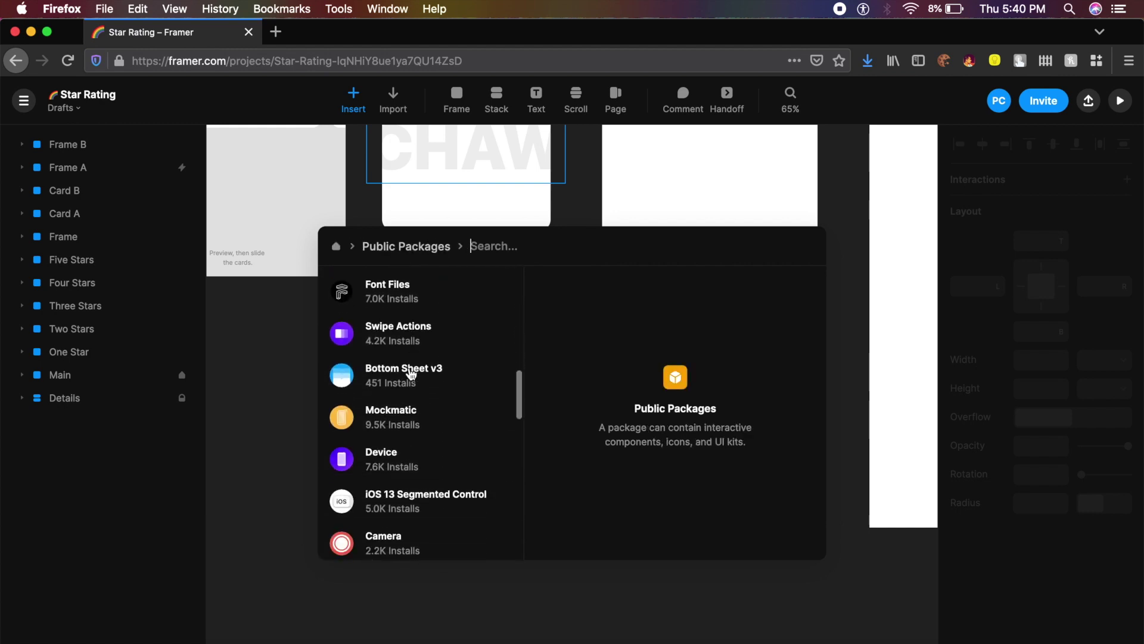
{"action": "scroll", "coordinate": [412, 372], "scroll_direction": "down", "scroll_amount": 10}
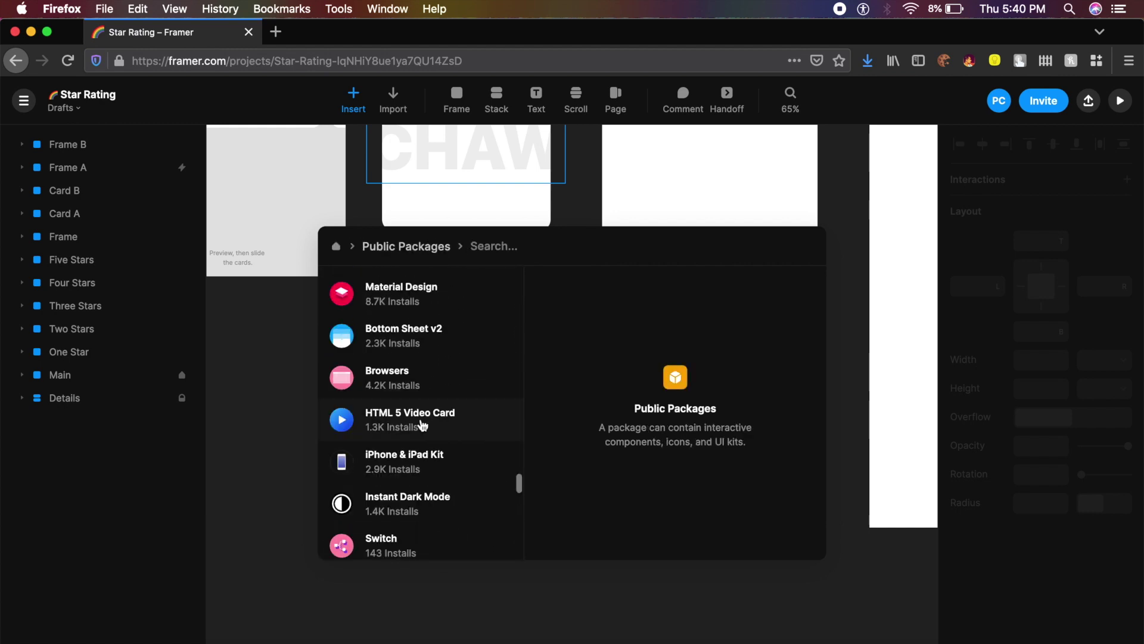
{"action": "scroll", "coordinate": [421, 425], "scroll_direction": "down", "scroll_amount": 10}
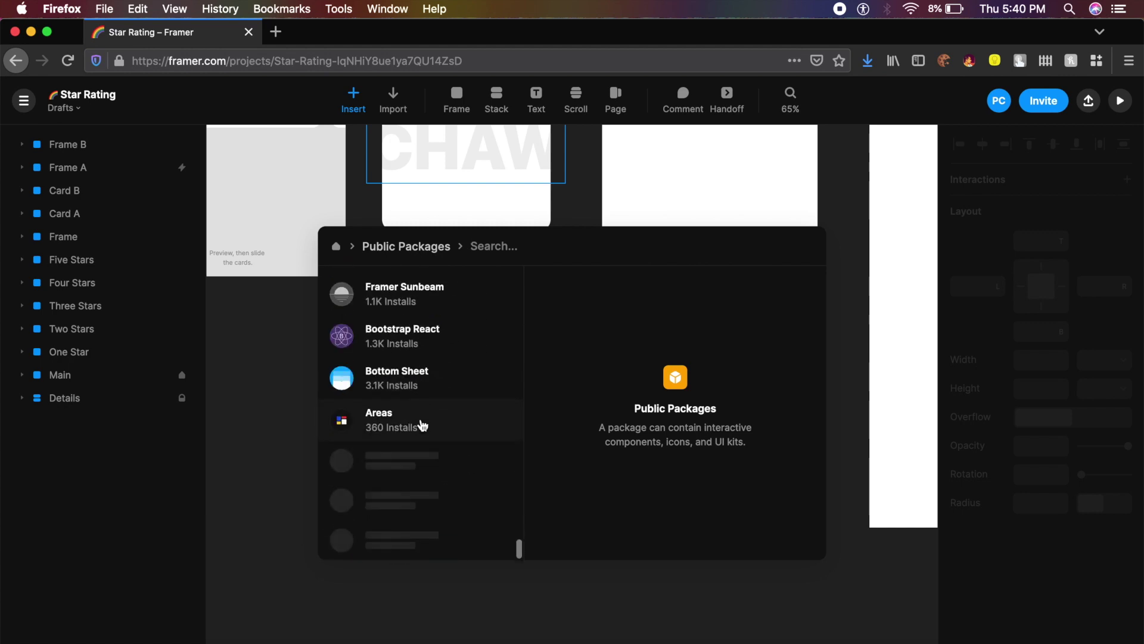
{"action": "scroll", "coordinate": [422, 424], "scroll_direction": "down", "scroll_amount": 10}
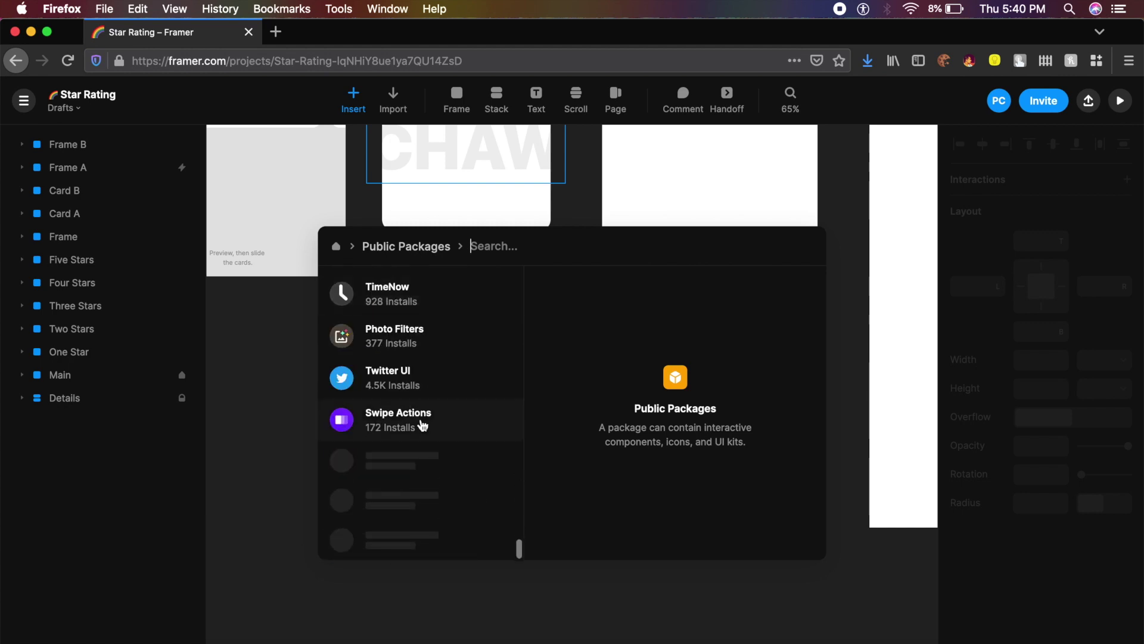
{"action": "scroll", "coordinate": [422, 425], "scroll_direction": "down", "scroll_amount": 10}
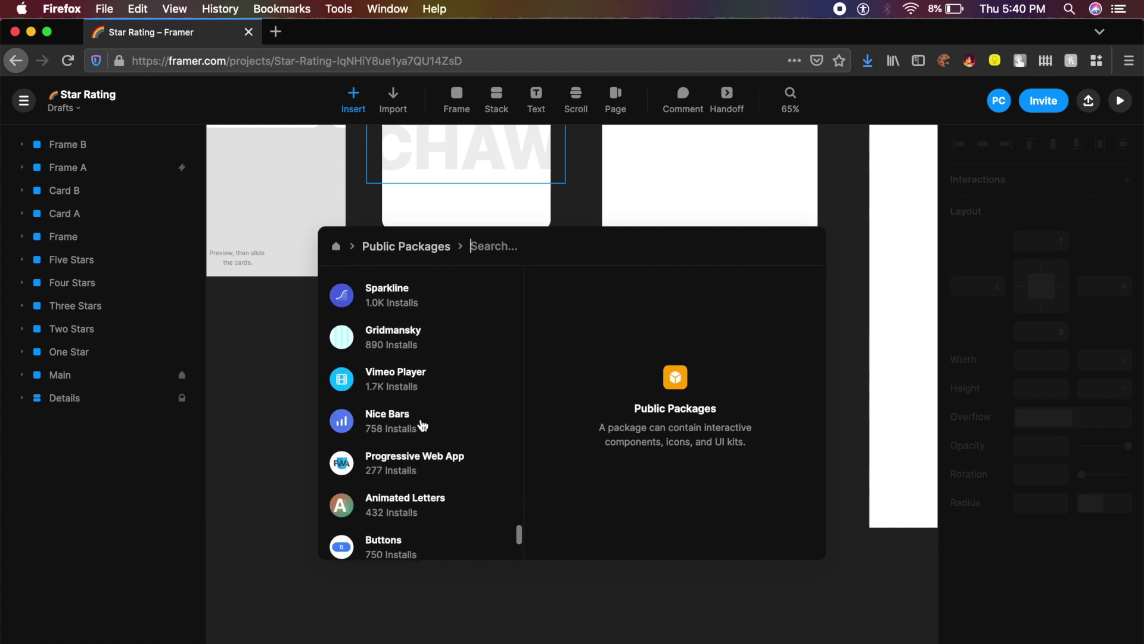
{"action": "scroll", "coordinate": [422, 425], "scroll_direction": "down", "scroll_amount": 3}
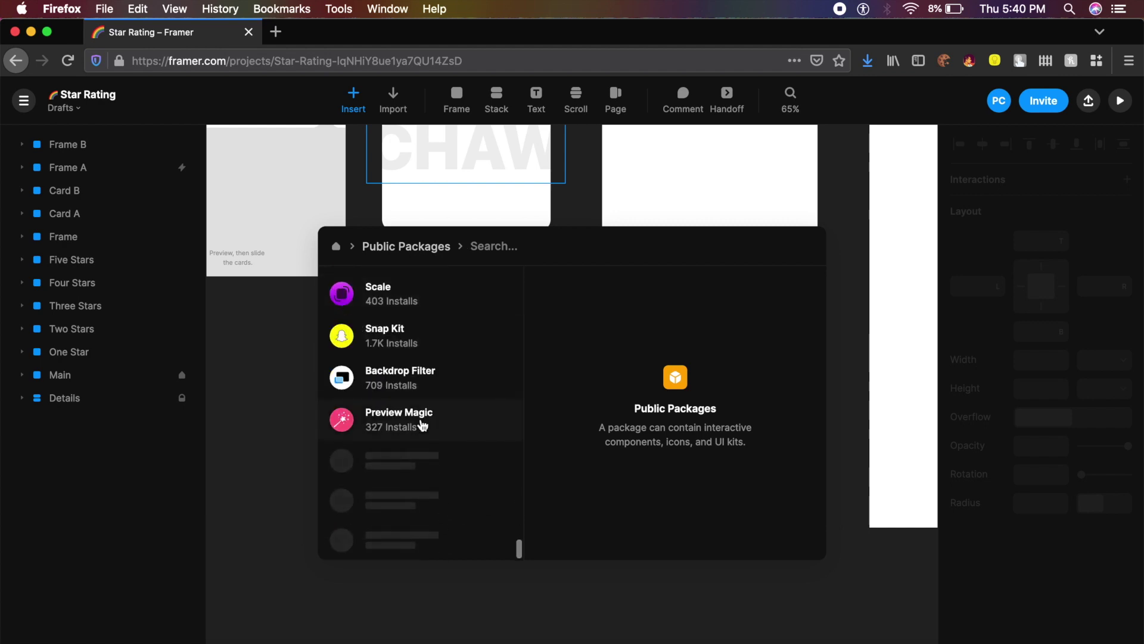
{"action": "scroll", "coordinate": [422, 425], "scroll_direction": "down", "scroll_amount": 12}
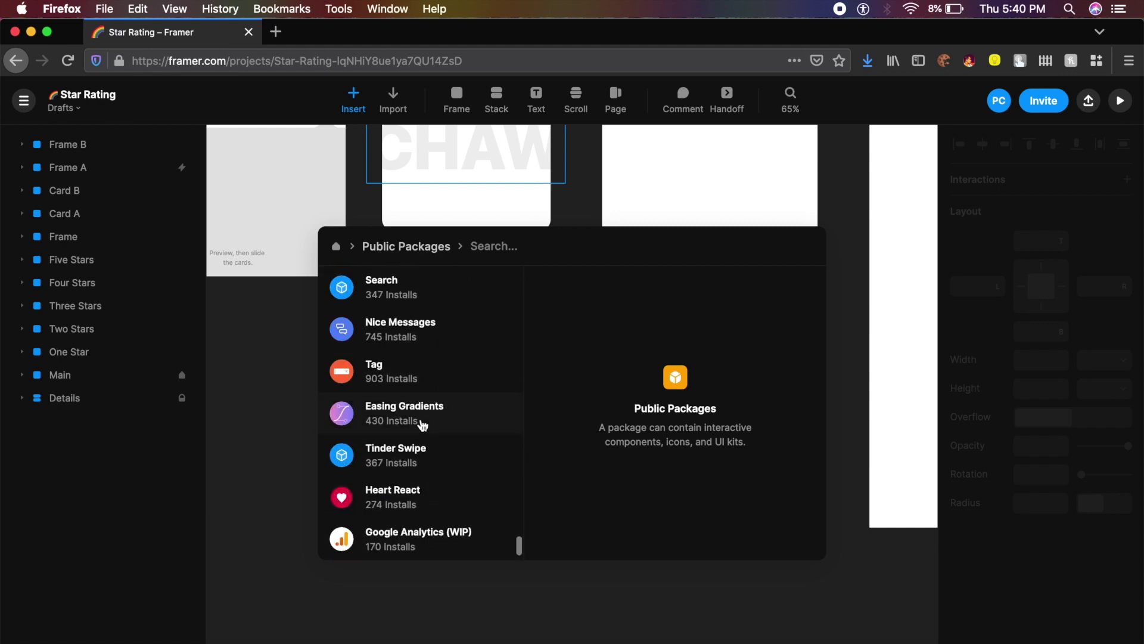
{"action": "scroll", "coordinate": [422, 425], "scroll_direction": "down", "scroll_amount": 10}
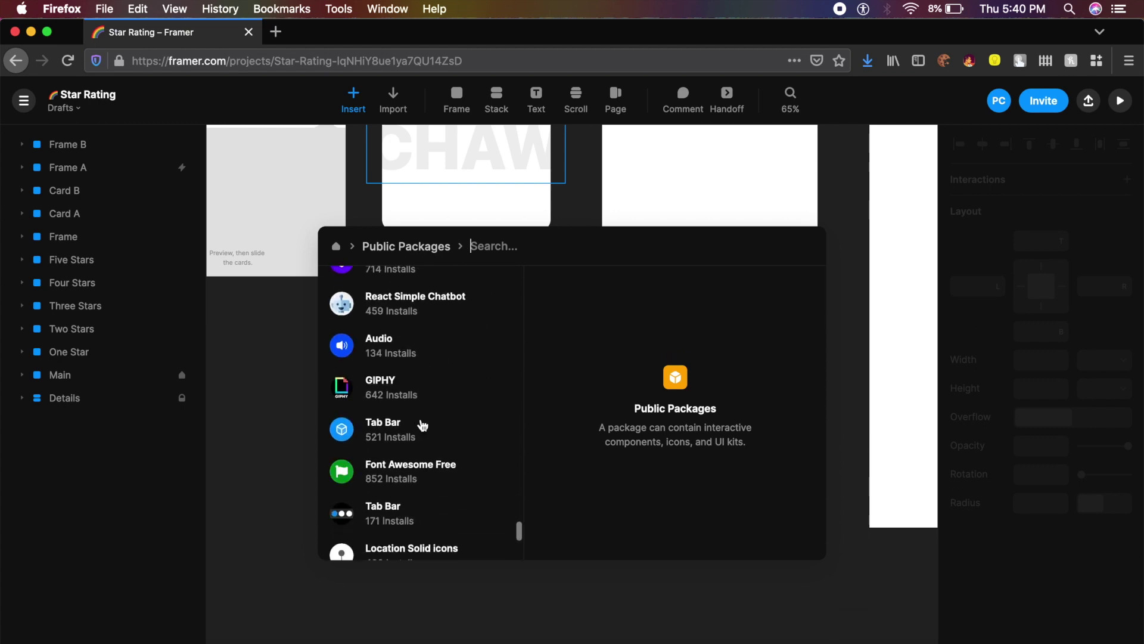
{"action": "scroll", "coordinate": [422, 425], "scroll_direction": "up", "scroll_amount": 20}
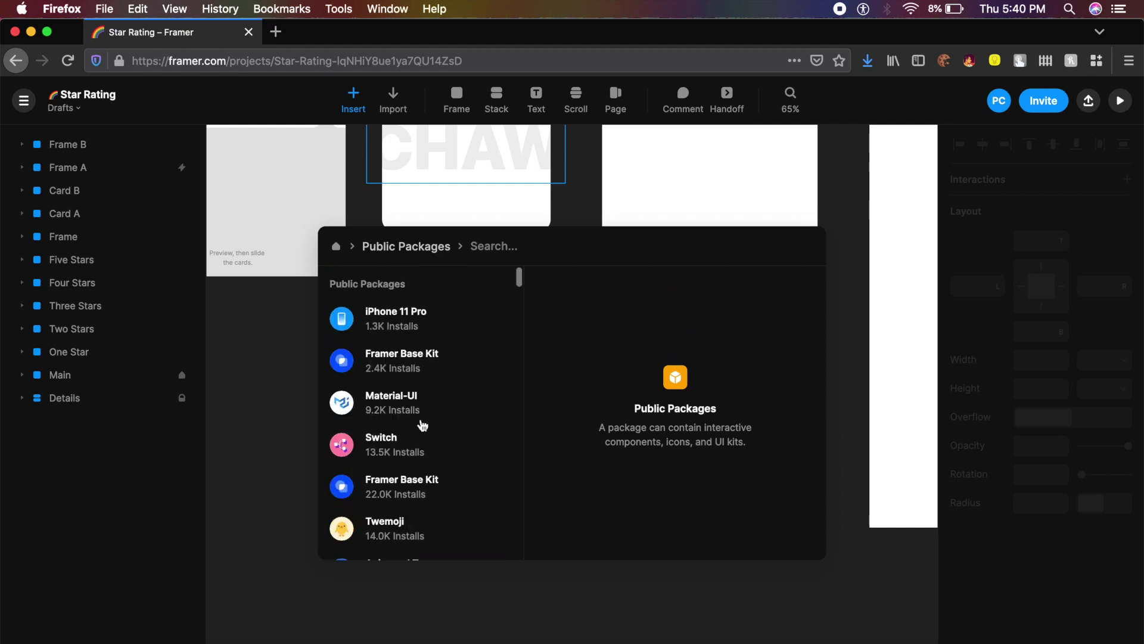